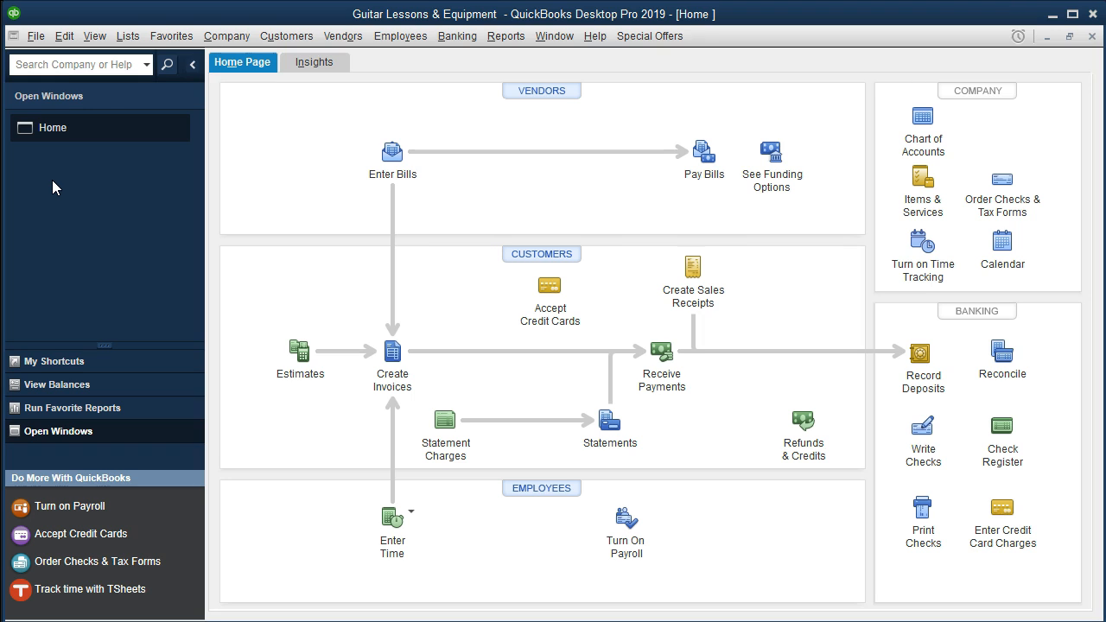
# Open the Checking Account register through Banking > Use Register
pyautogui.click(453, 37)
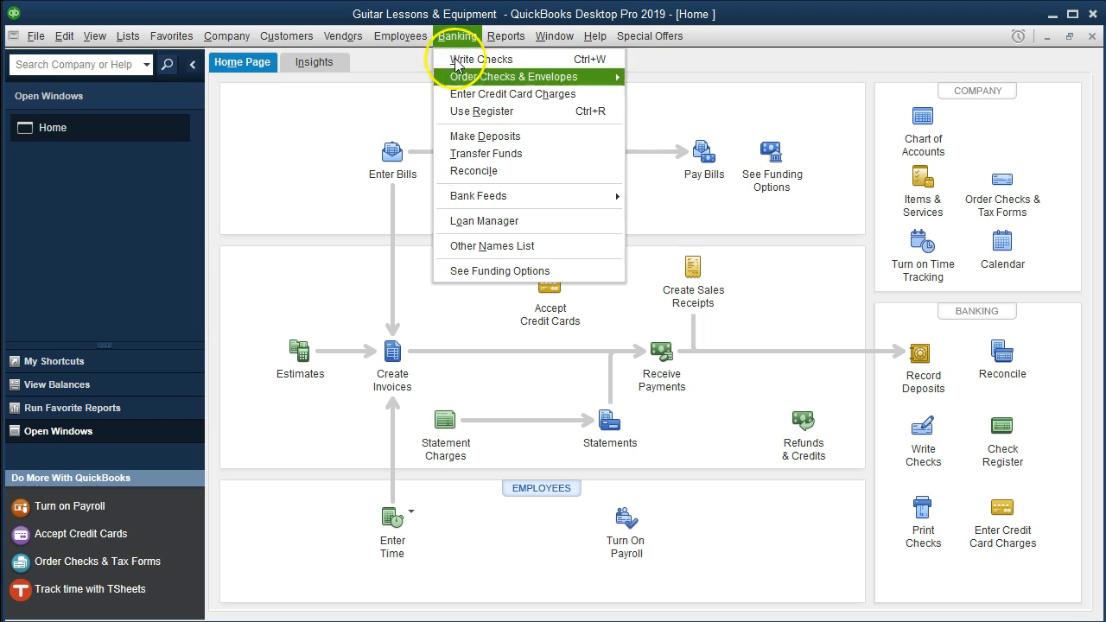
pyautogui.click(531, 120)
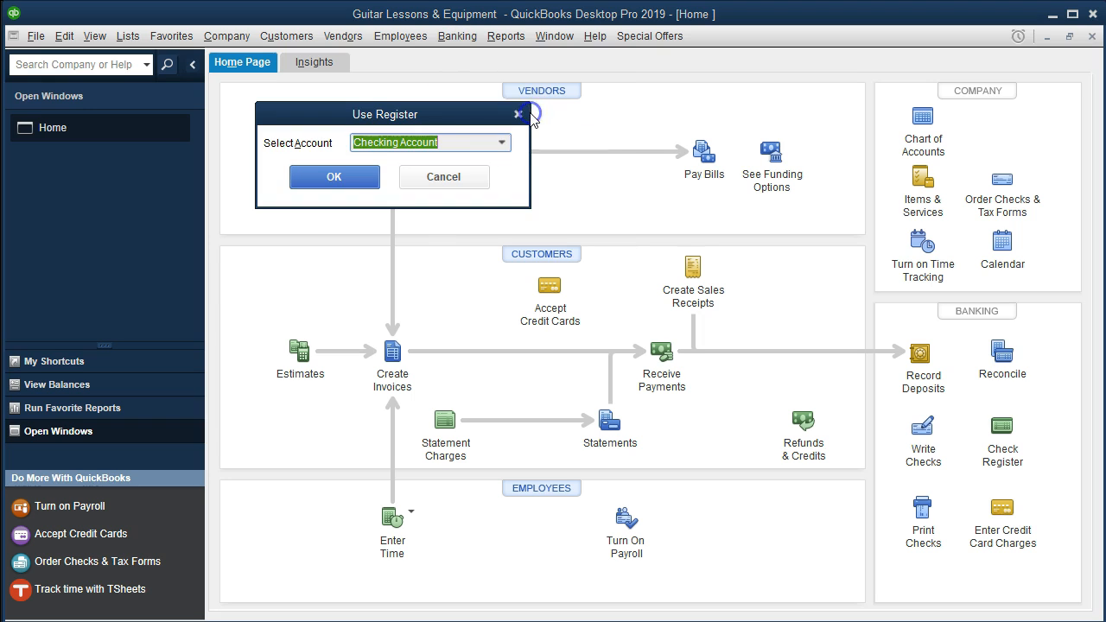
pyautogui.click(363, 176)
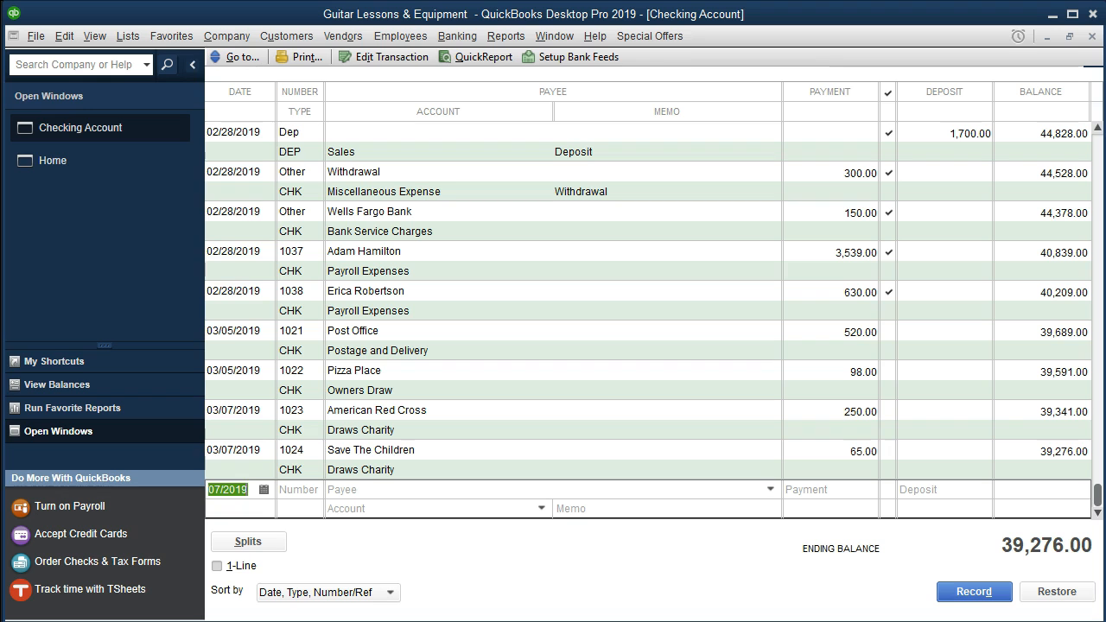
# Show Bank Stmt March.pdf scrolled to its Checks and Withdraws table
pyautogui.click(691, 605)
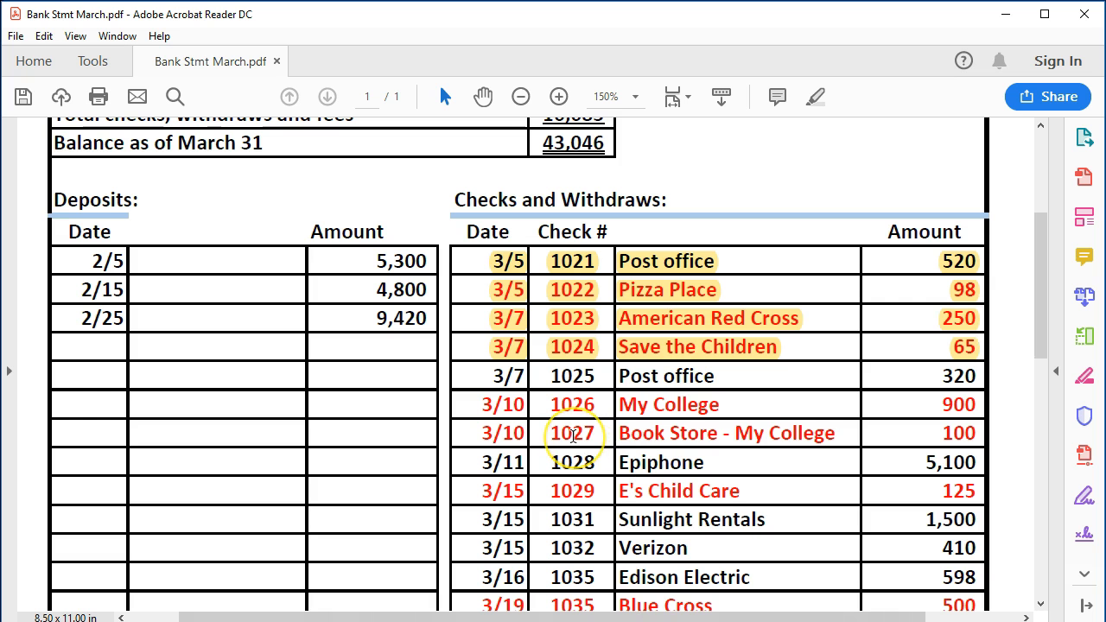
pyautogui.scroll(-1, 573, 437)
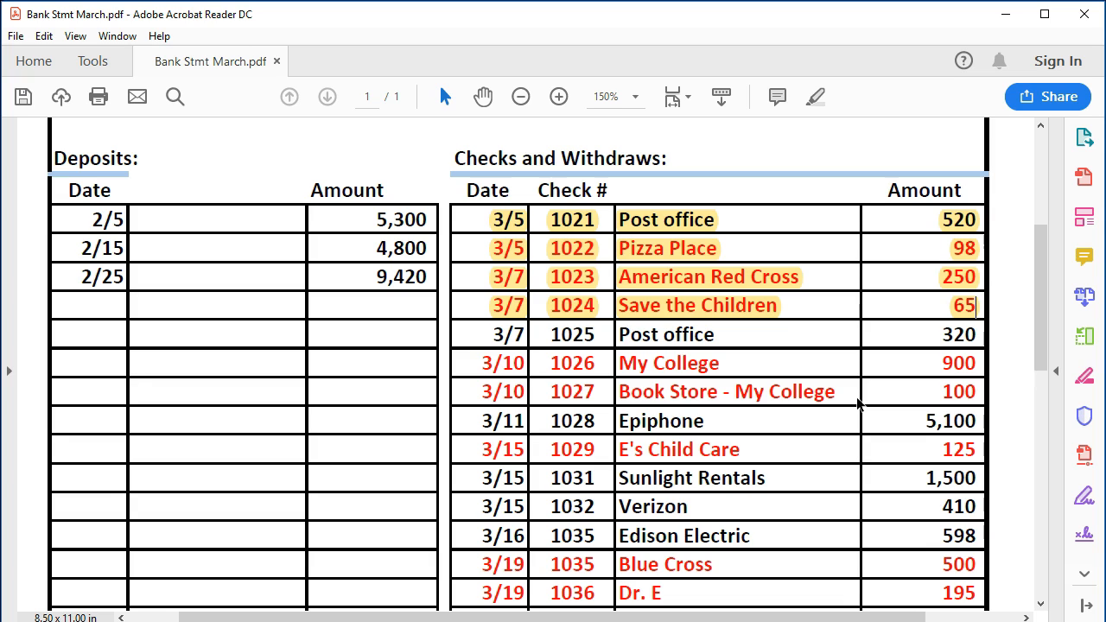
pyautogui.click(846, 370)
pyautogui.scroll(3, 853, 393)
pyautogui.scroll(-3, 849, 348)
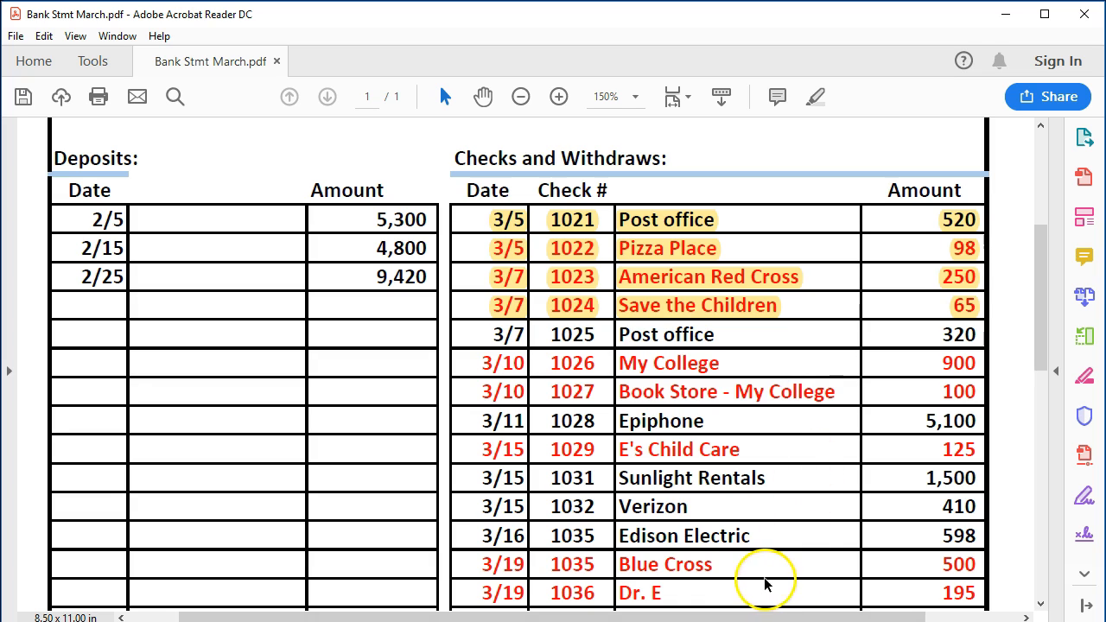
# Enter check 1025 on 03/07/2019 to Post Office, 320.00, Postage and Delivery, keeping its number
pyautogui.hotkey('alt', 'Tab')
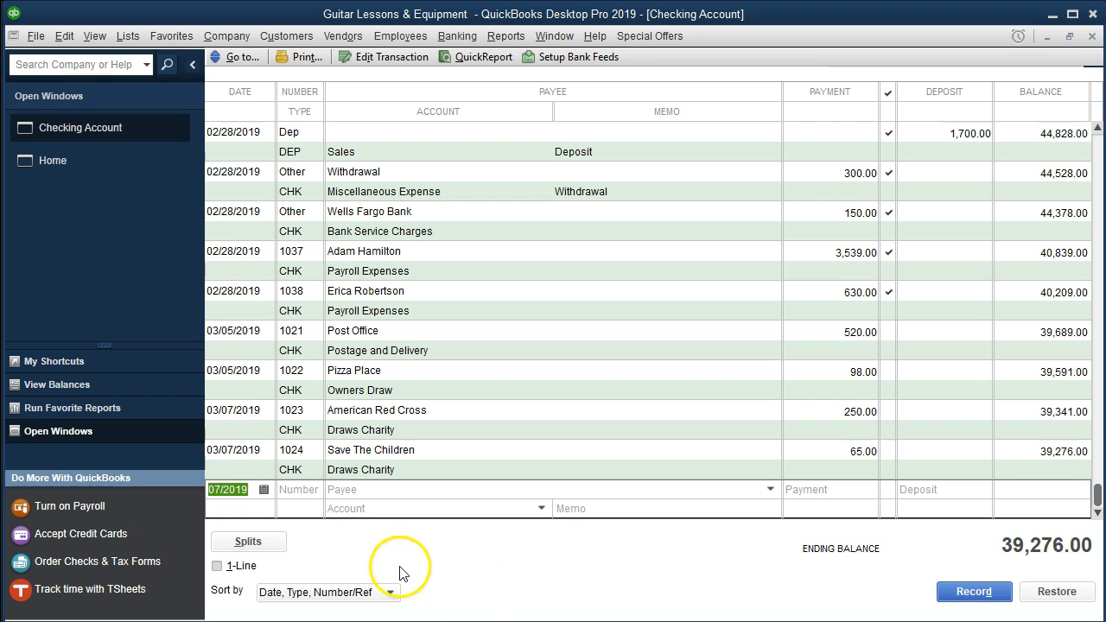
pyautogui.press('Tab')
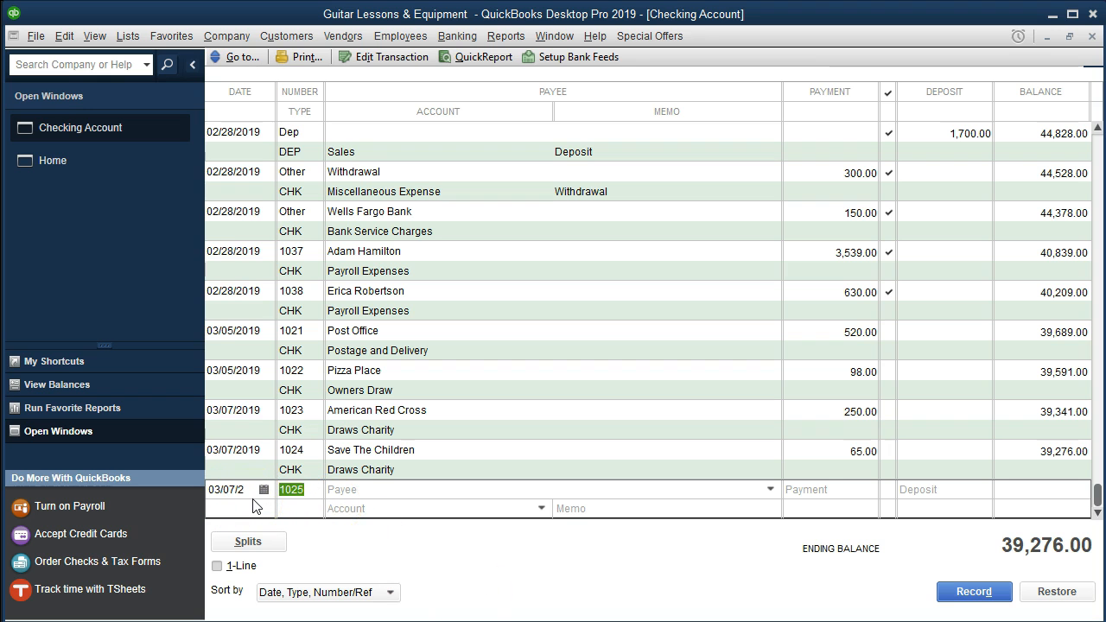
pyautogui.press('Tab')
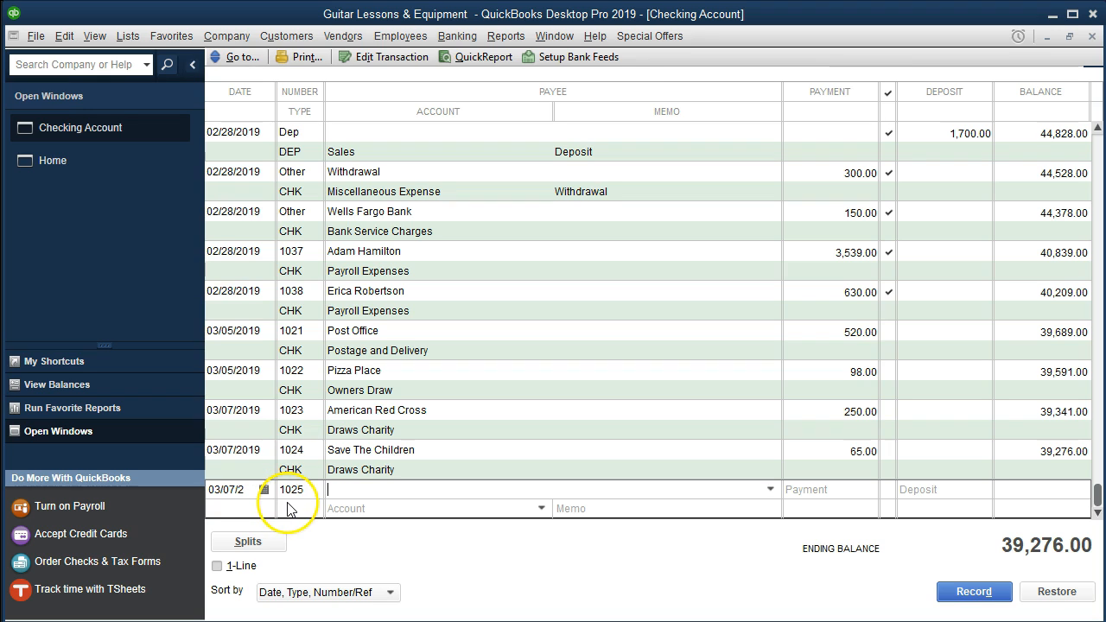
pyautogui.write('Post Office')
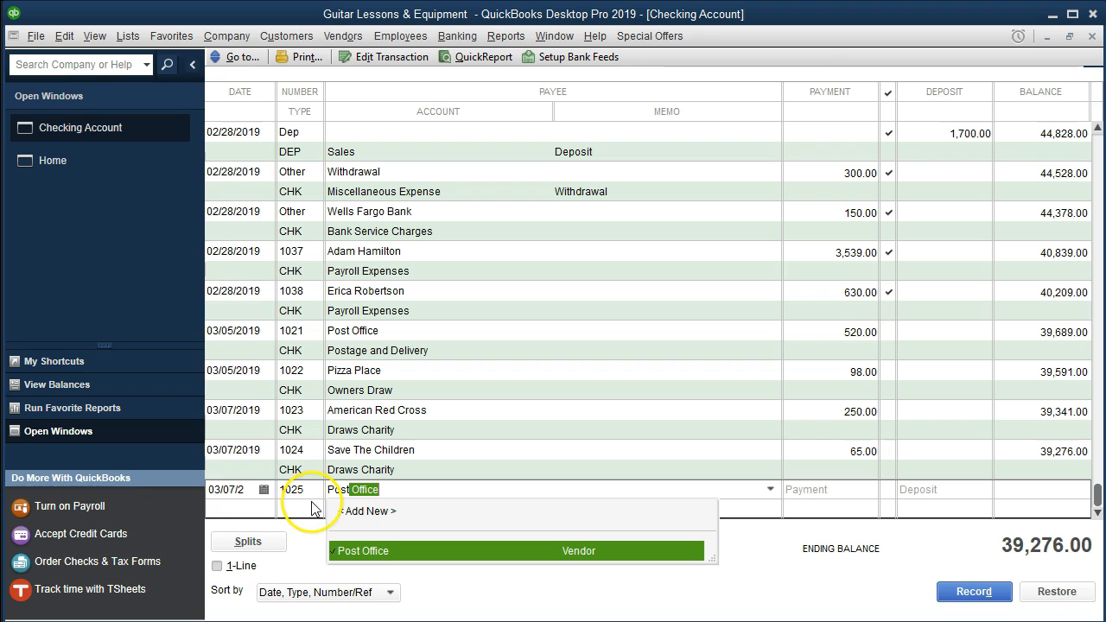
pyautogui.press('Tab')
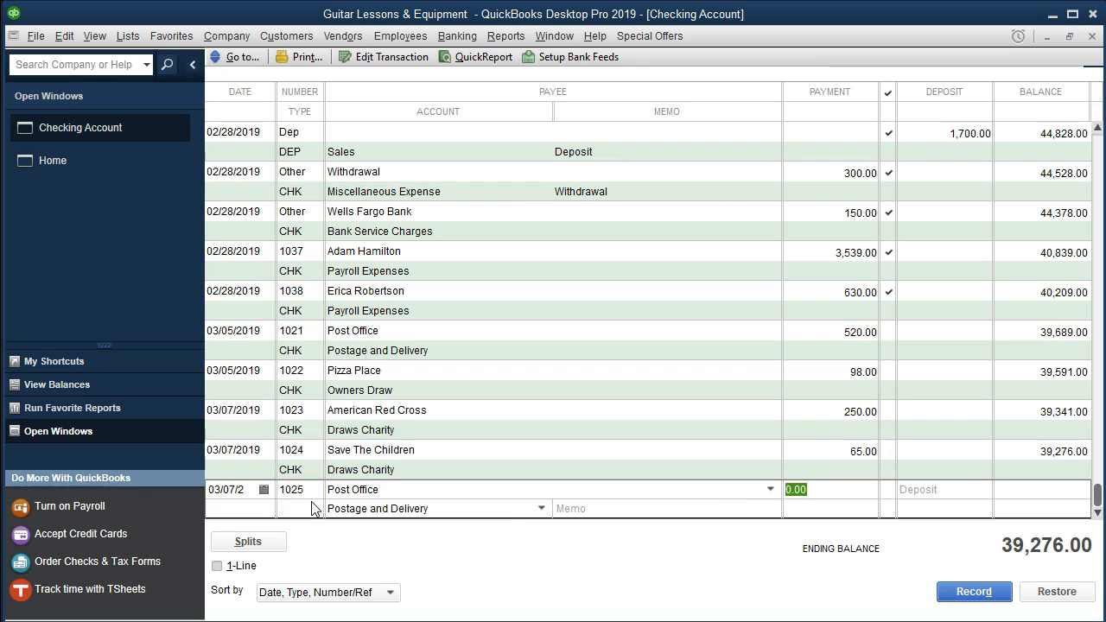
pyautogui.write('320')
pyautogui.press('Tab')
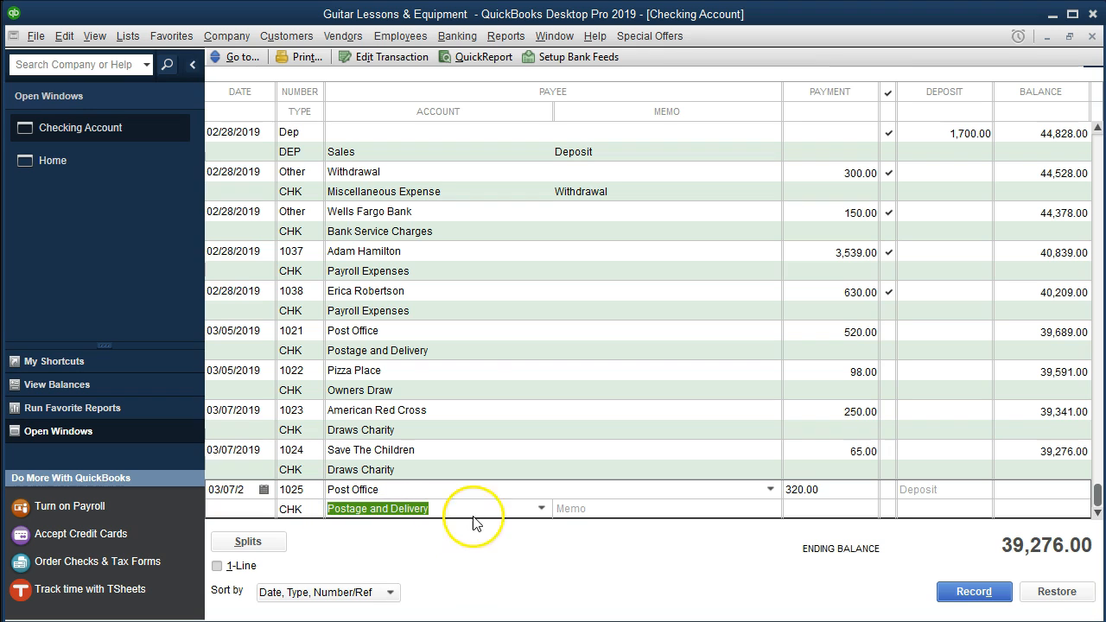
pyautogui.click(543, 508)
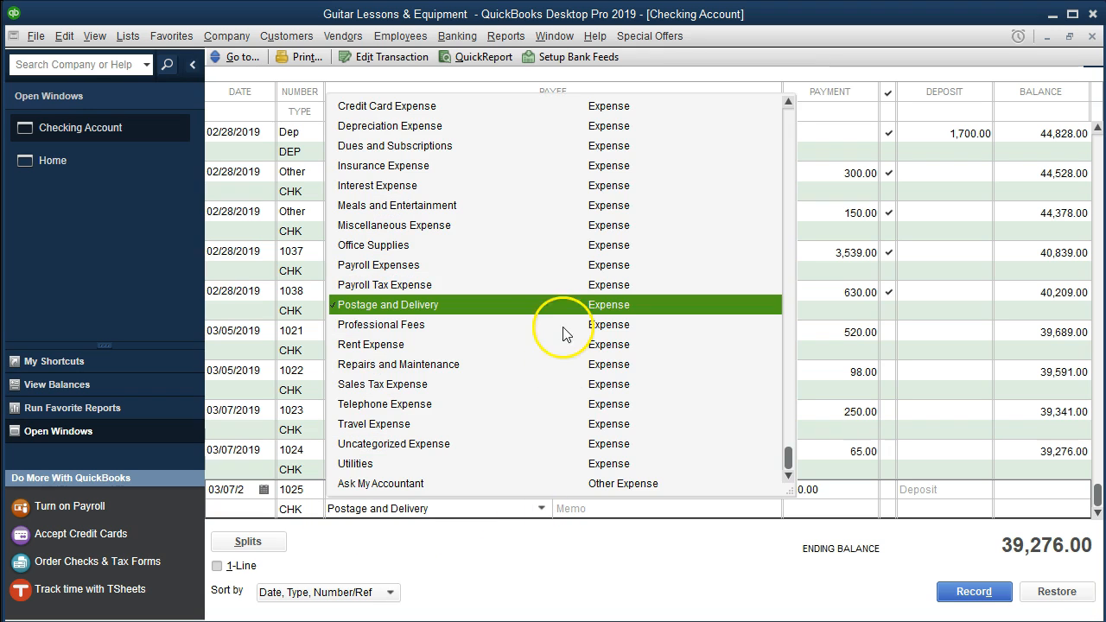
pyautogui.click(510, 508)
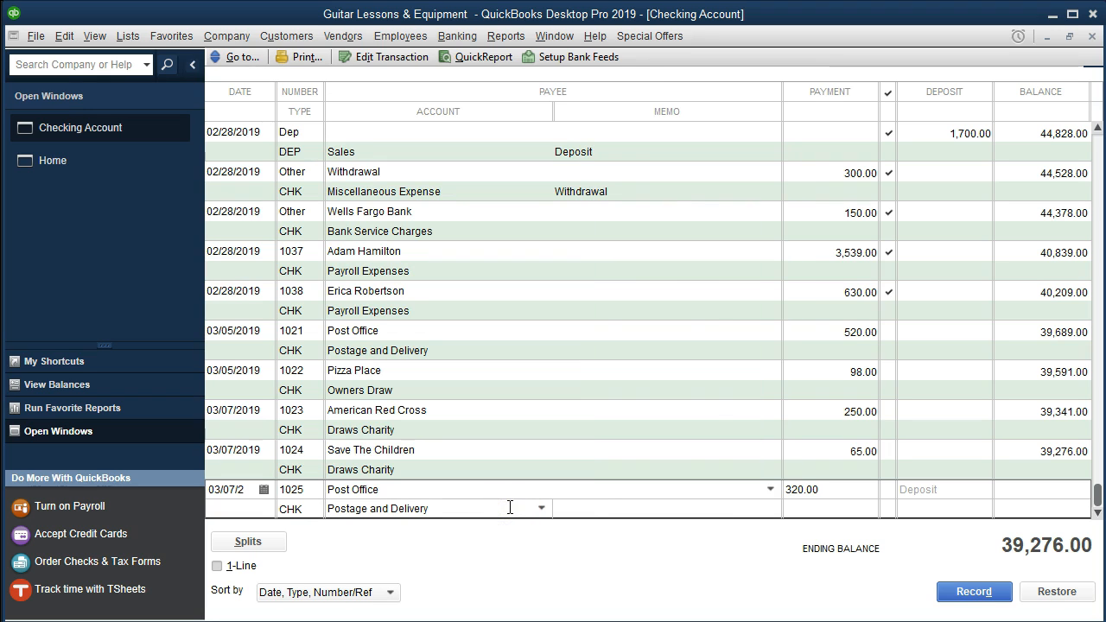
pyautogui.press('Return')
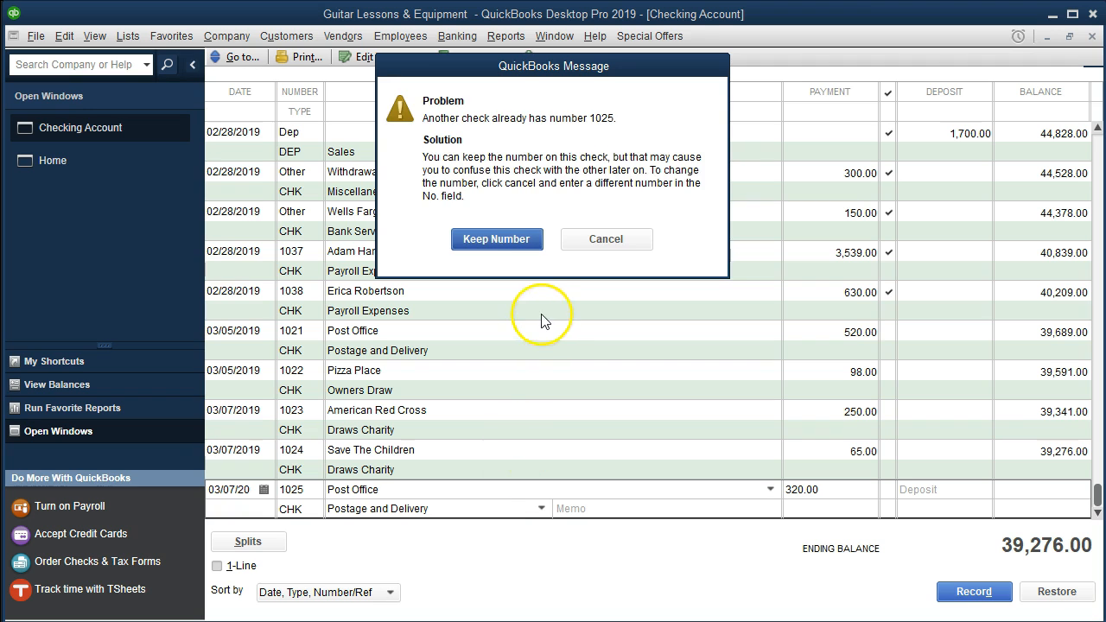
pyautogui.click(509, 242)
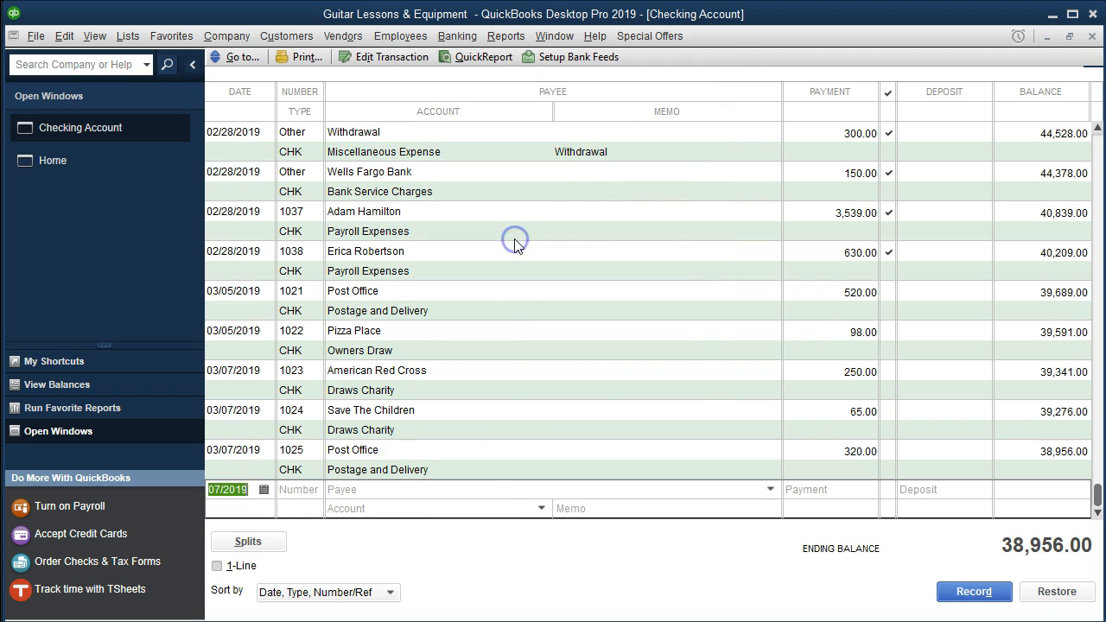
# Highlight the 3/7 check 1025 Post office 320 row yellow on the March statement
pyautogui.click(648, 621)
pyautogui.moveTo(499, 334); pyautogui.dragTo(975, 336)
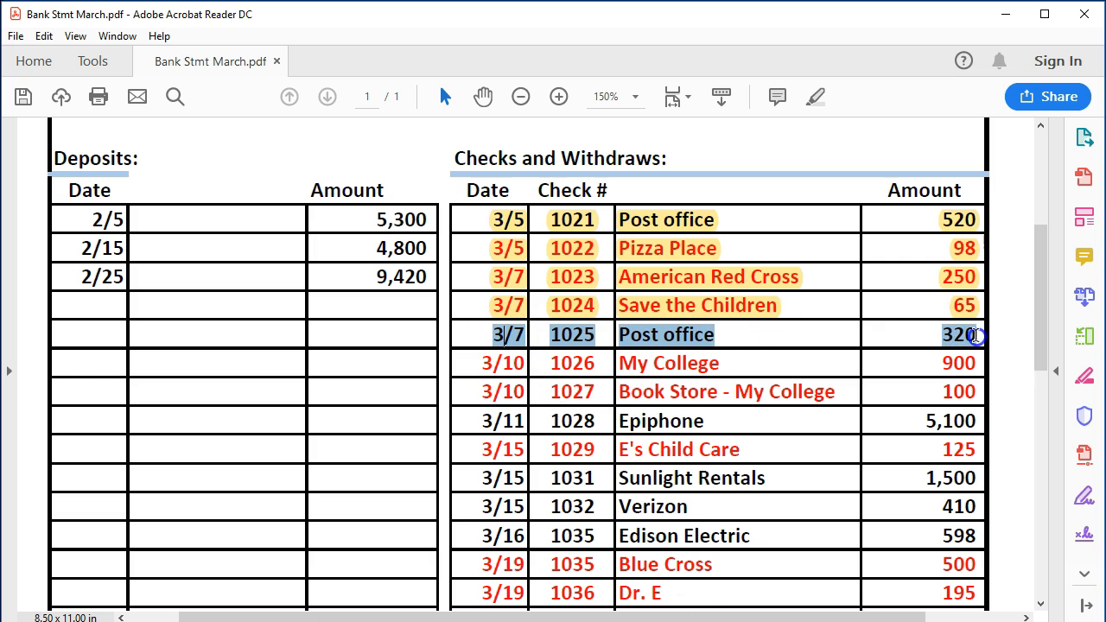
pyautogui.rightClick(972, 336)
pyautogui.click(951, 383)
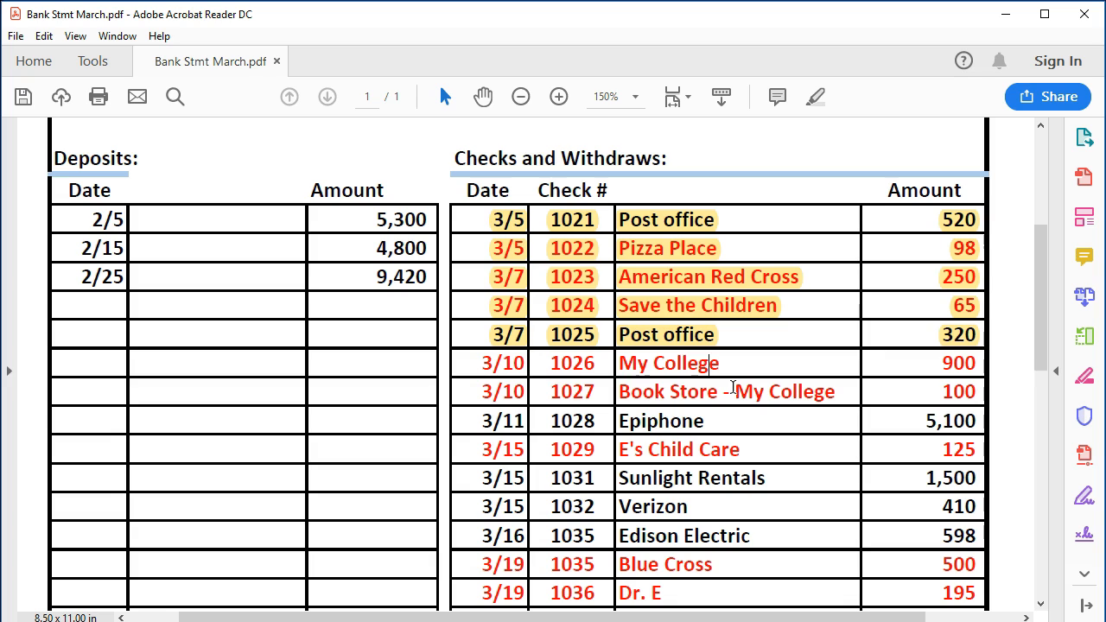
pyautogui.click(727, 367)
# Enter check 1026 on 03/10/2019 to new vendor My College with a 900.00 payment
pyautogui.click(462, 621)
pyautogui.press('+')
pyautogui.press('+')
pyautogui.press('+')
pyautogui.press('Tab')
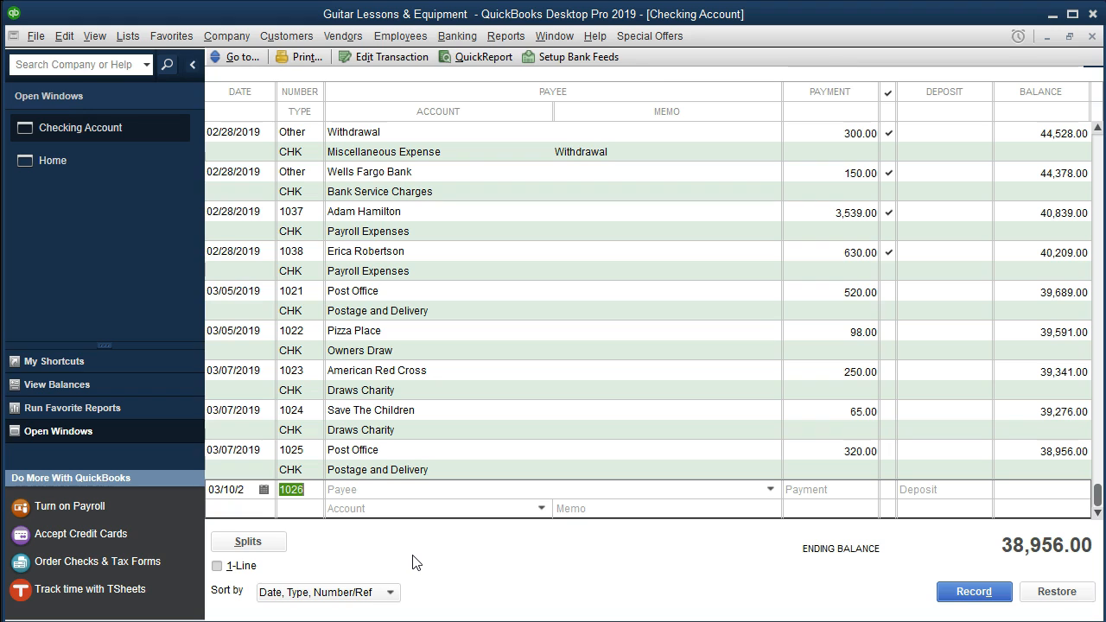
pyautogui.press('Tab')
pyautogui.write('My College')
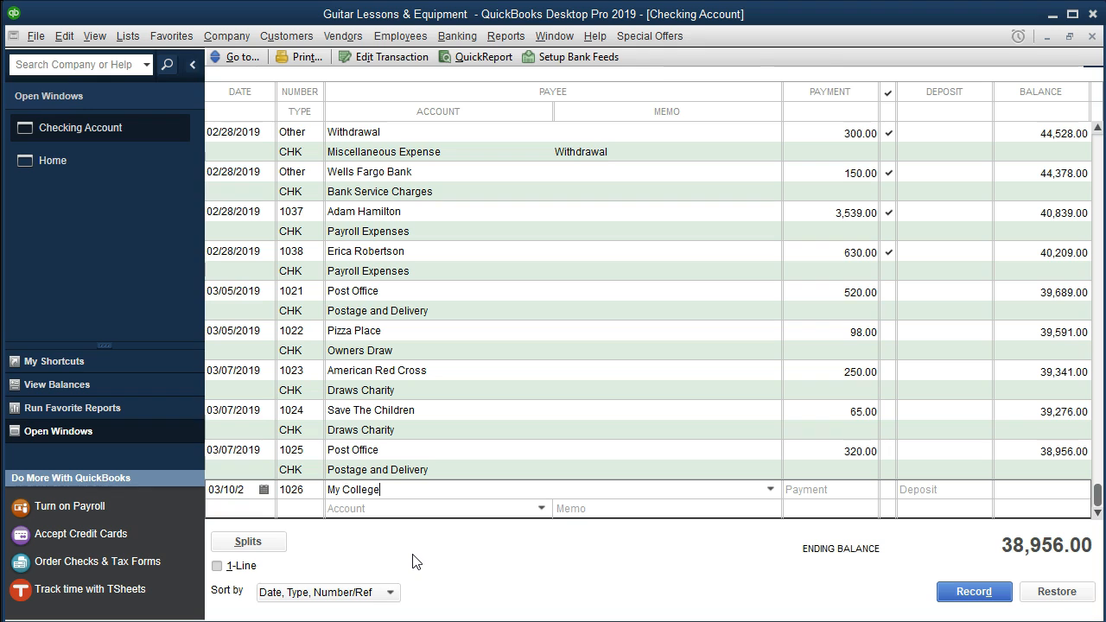
pyautogui.press('Tab')
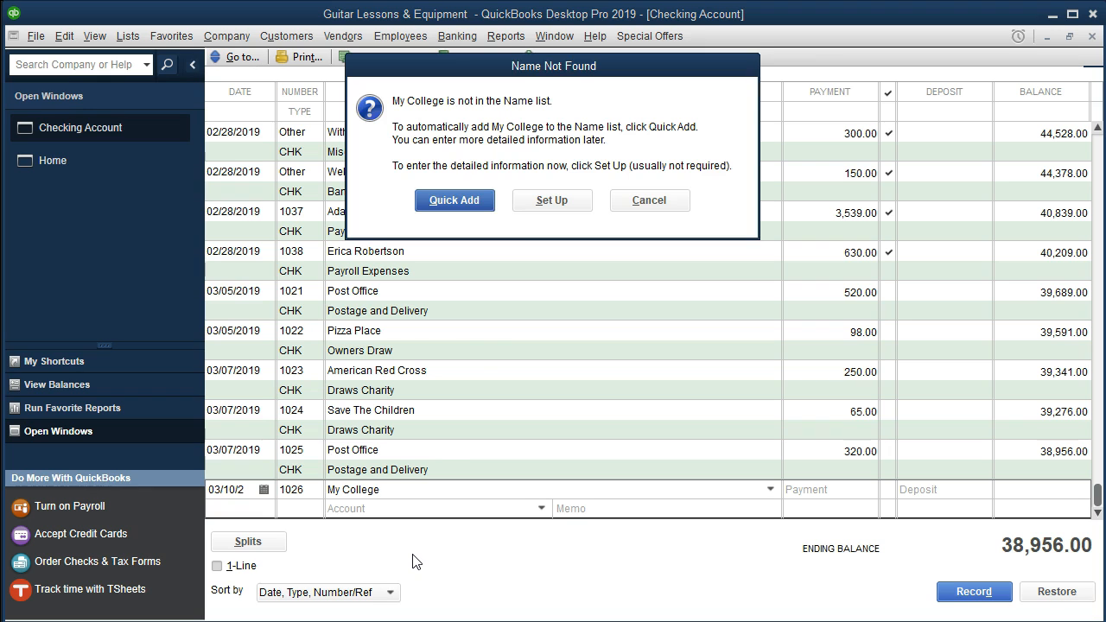
pyautogui.click(468, 205)
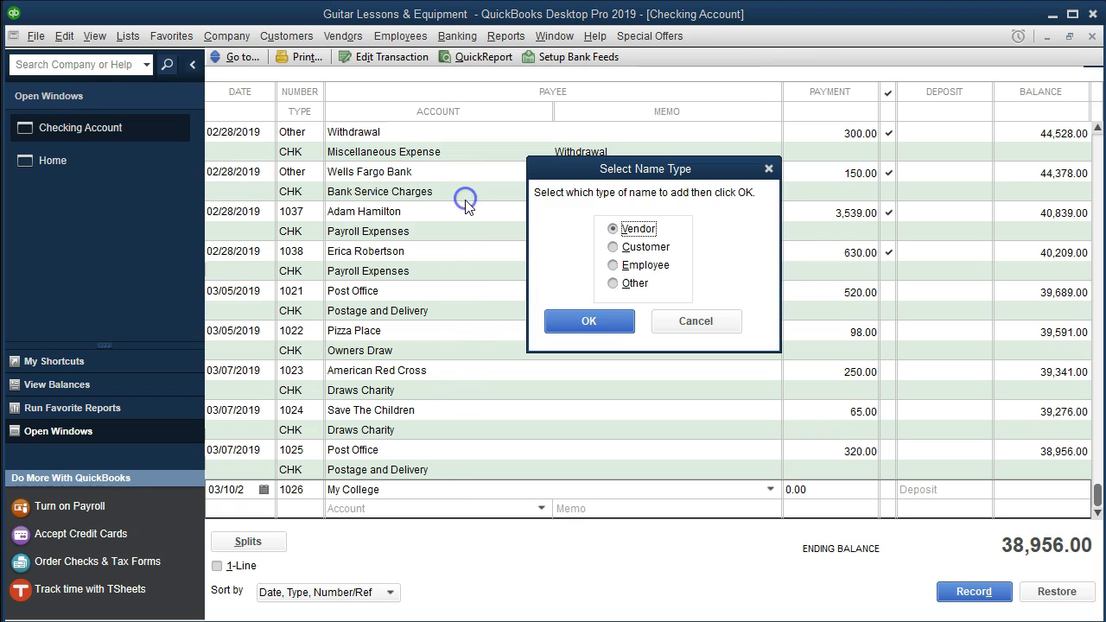
pyautogui.click(585, 329)
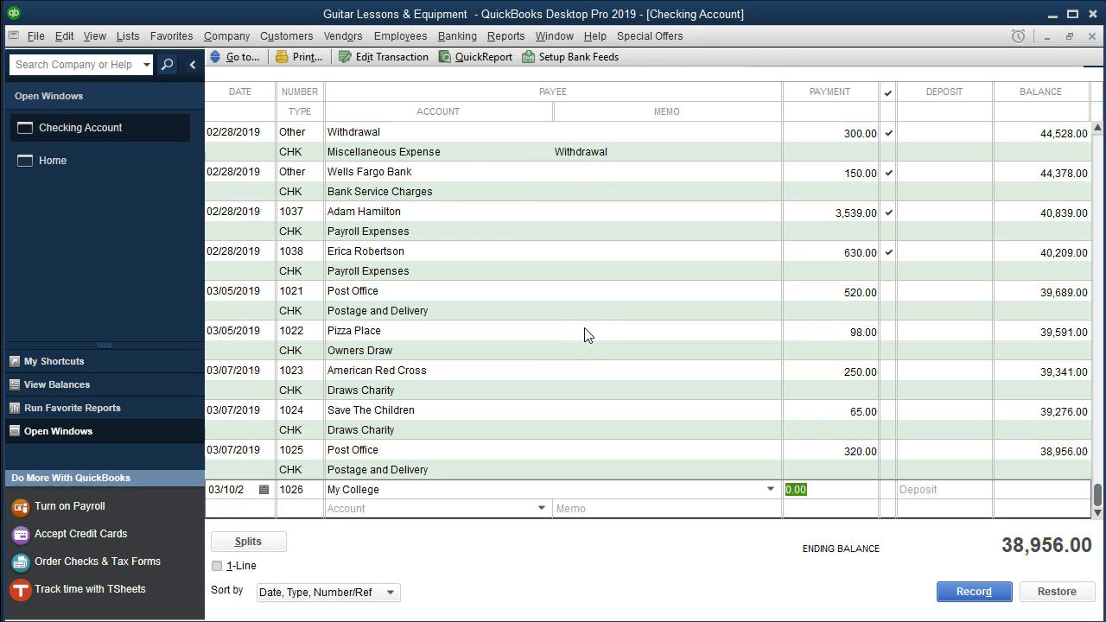
pyautogui.write('900')
pyautogui.press('Tab')
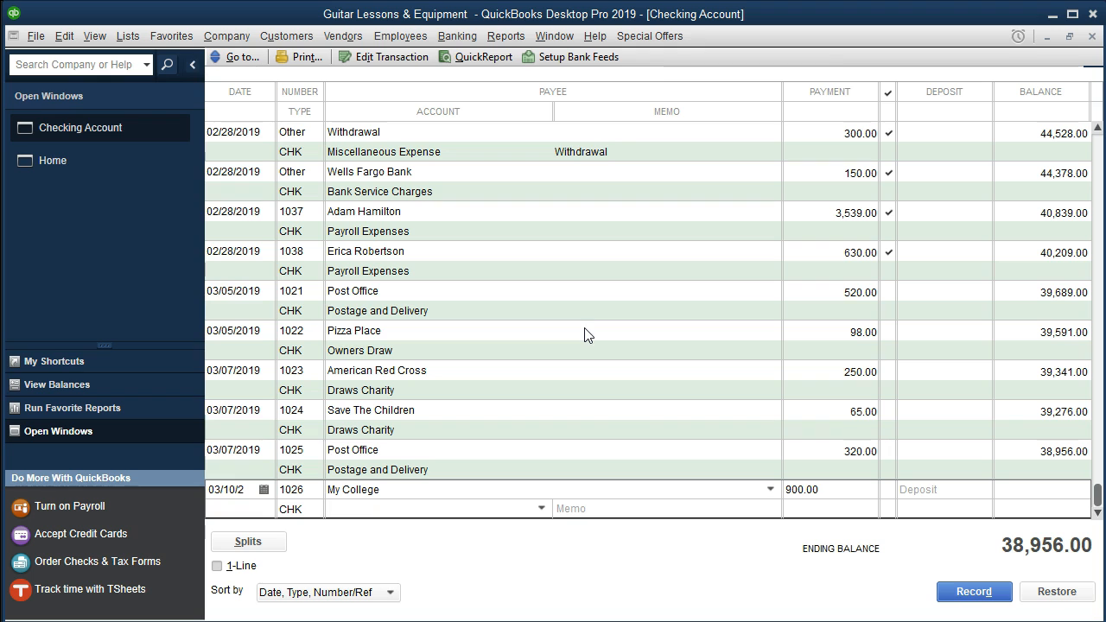
# Enter Draws Education as check 1026's account and set it up as a new account
pyautogui.click(541, 508)
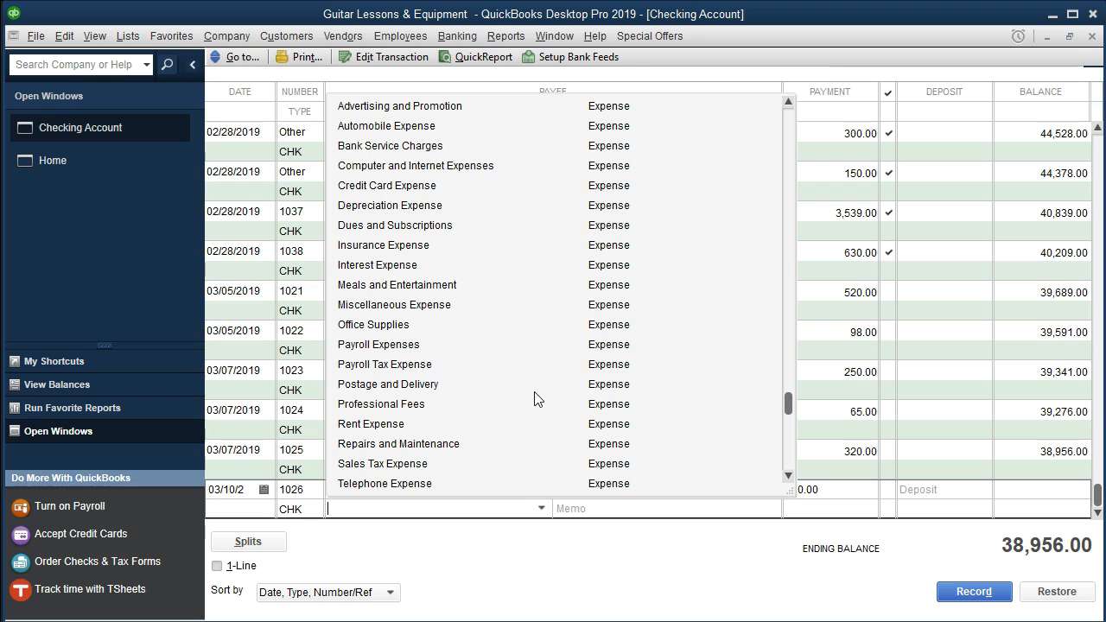
pyautogui.write('Drwa')
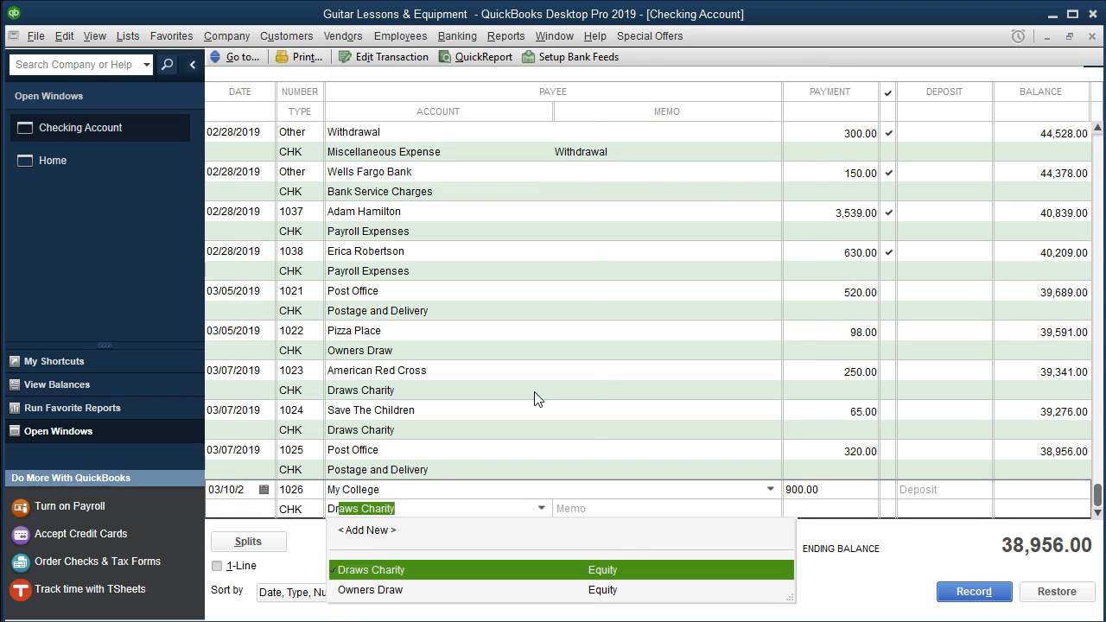
pyautogui.press('BackSpace')
pyautogui.press('BackSpace')
pyautogui.write('aws ')
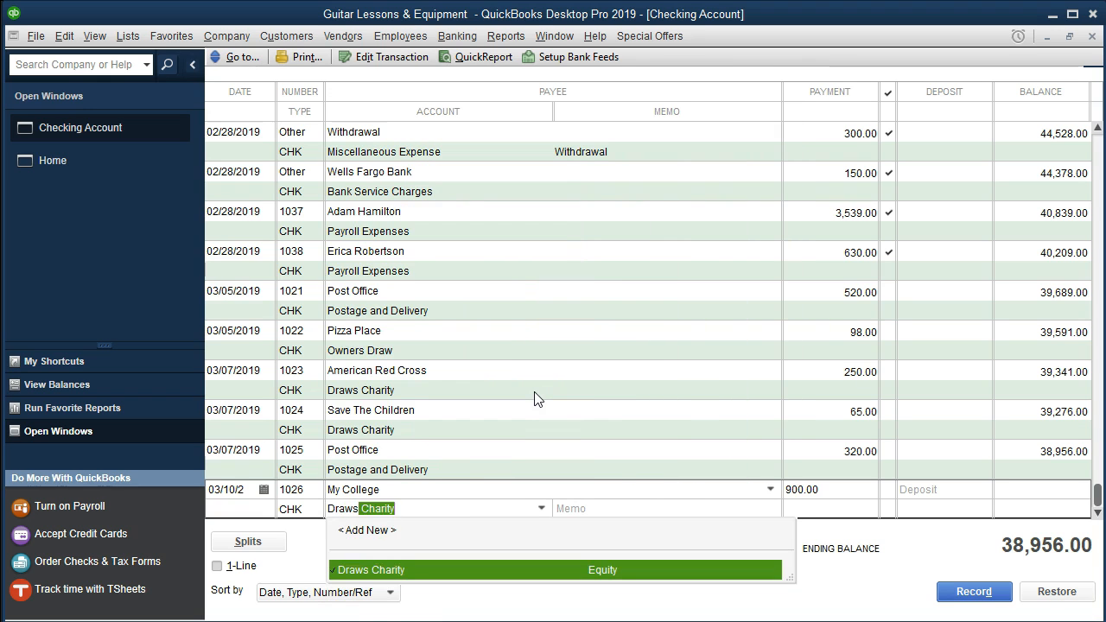
pyautogui.write('Education')
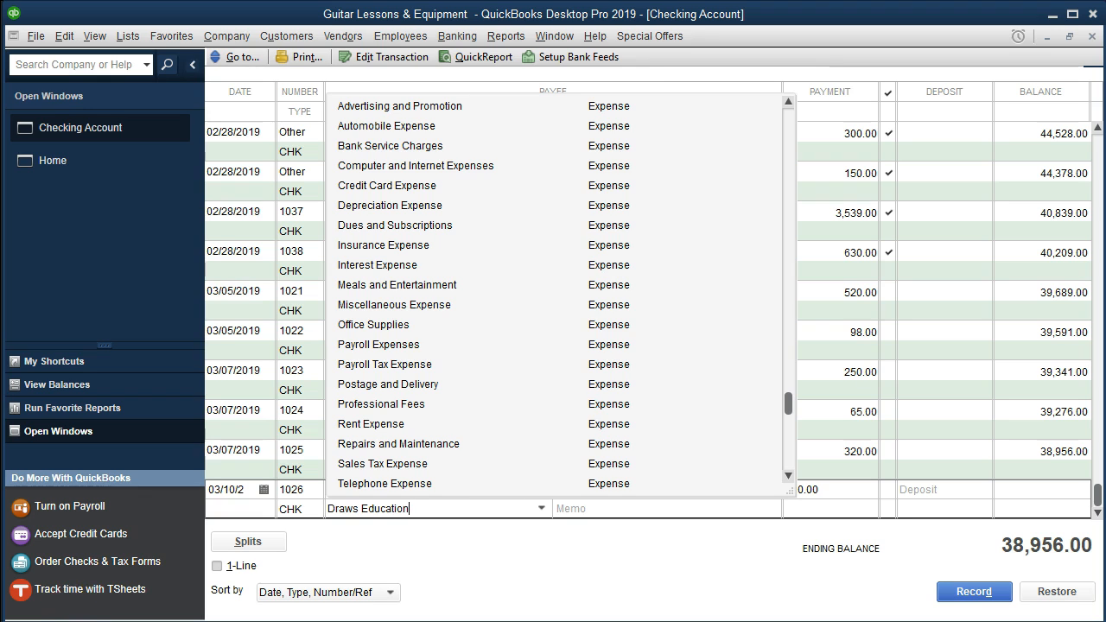
pyautogui.click(431, 509)
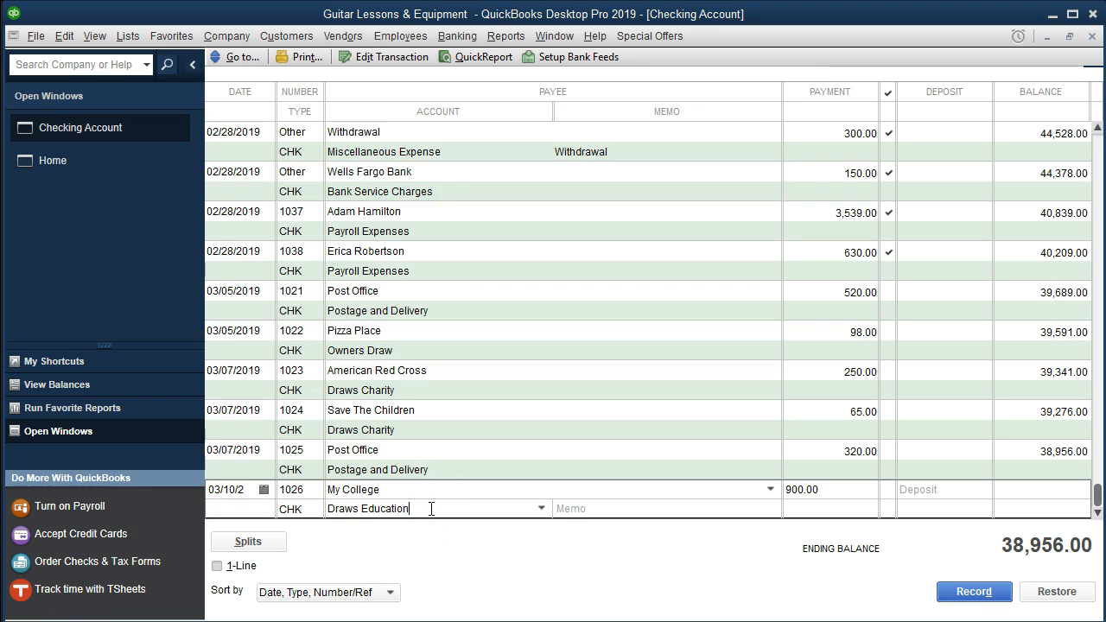
pyautogui.press('Tab')
pyautogui.click(508, 138)
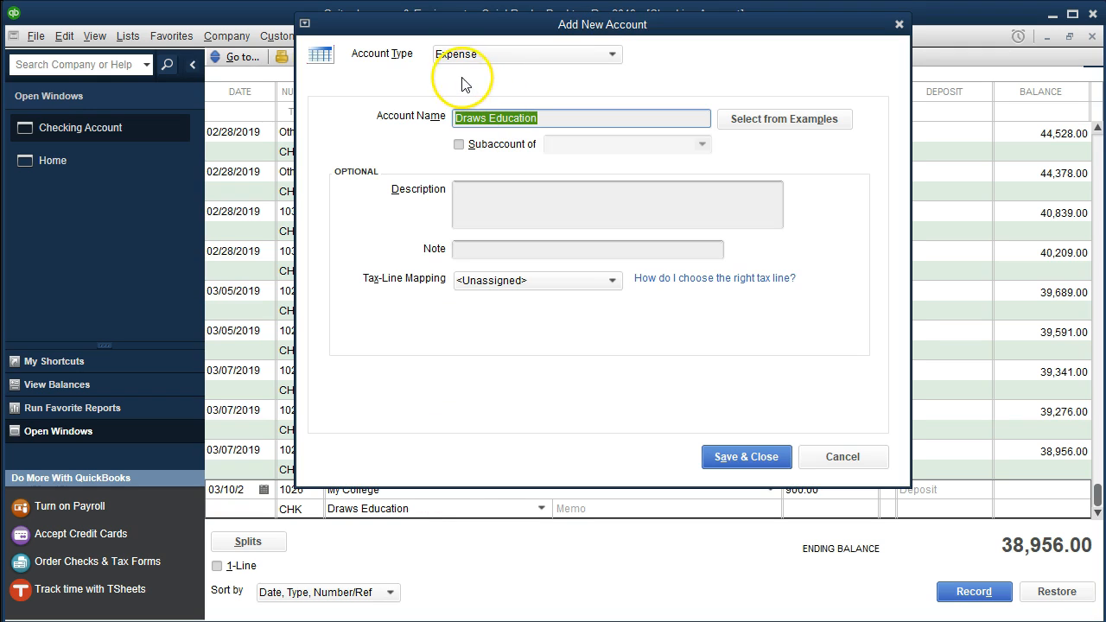
# Save Draws Education as a new Equity account
pyautogui.click(609, 54)
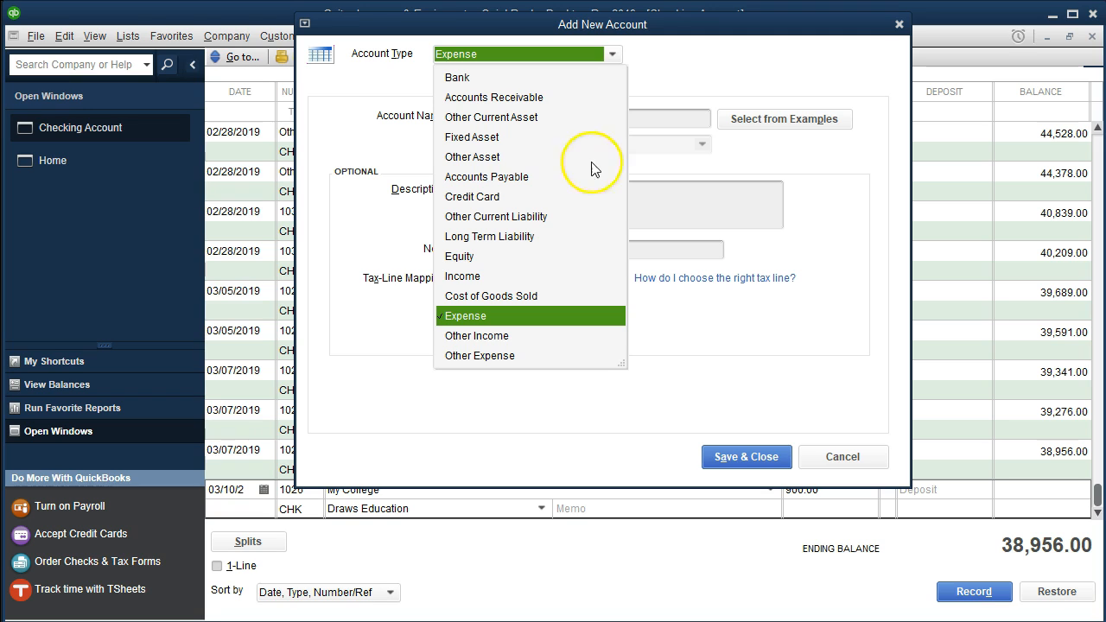
pyautogui.click(467, 256)
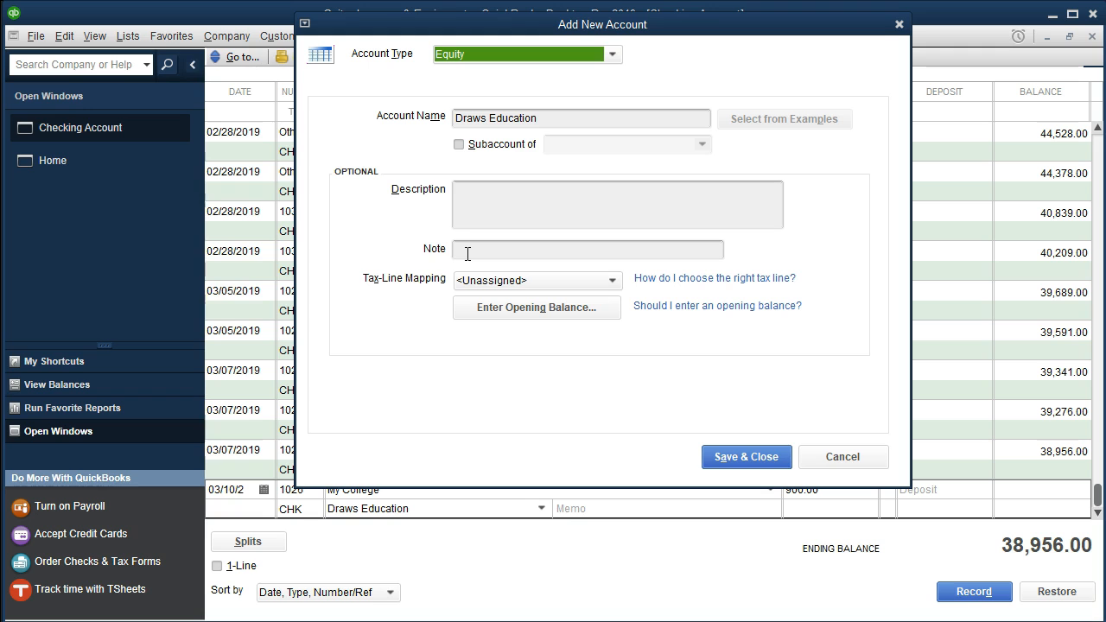
pyautogui.click(725, 458)
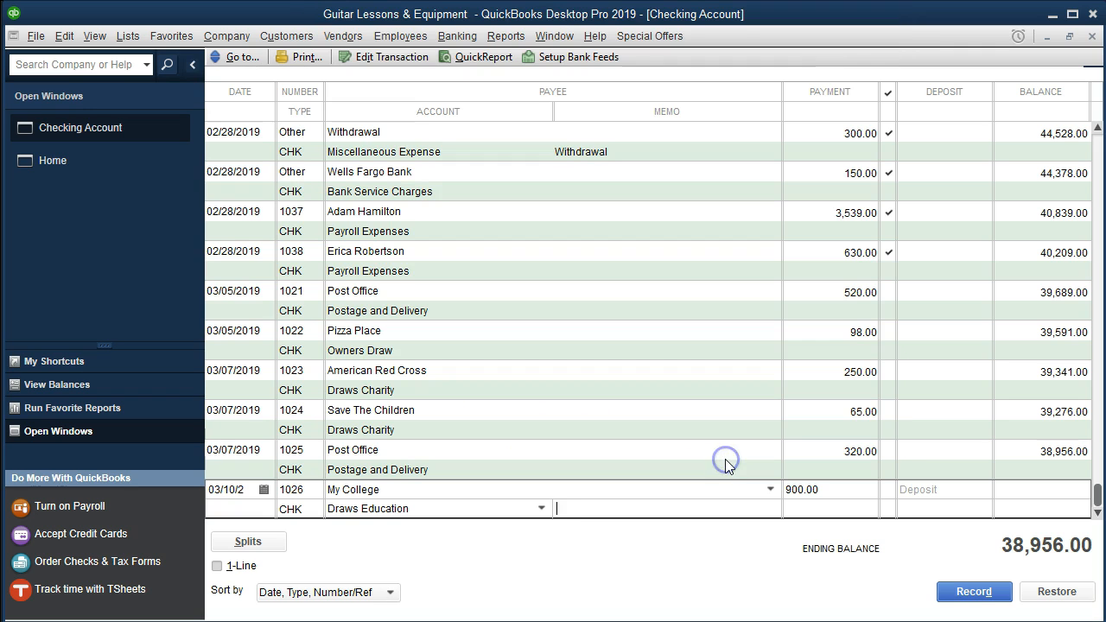
# Record check 1026 keeping its number, then select its 3/10 row on the bank statement
pyautogui.click(620, 513)
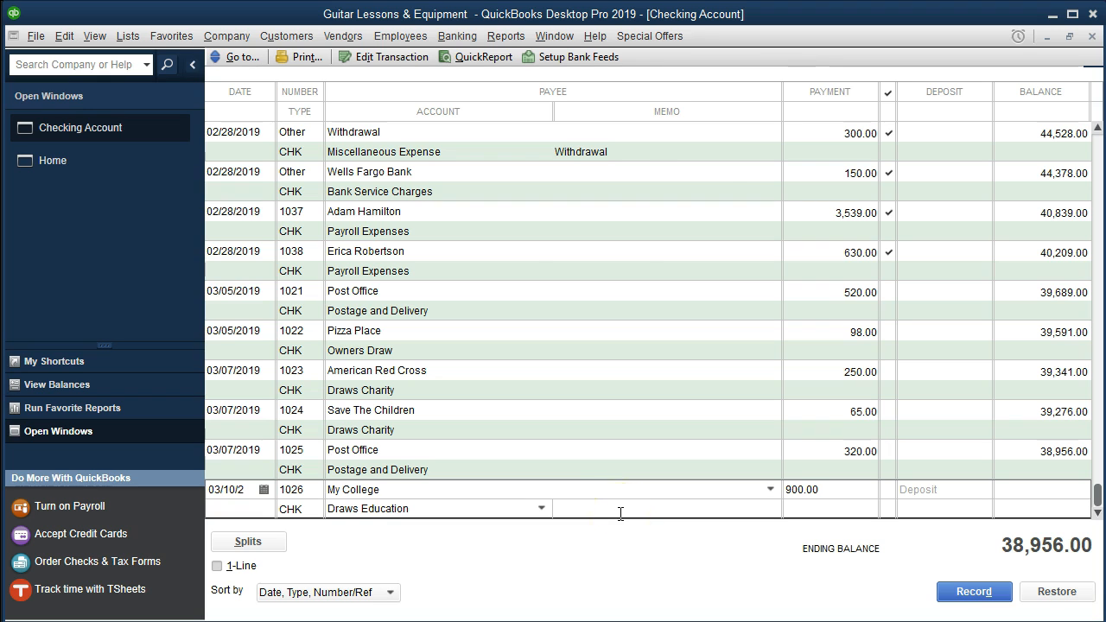
pyautogui.press('Return')
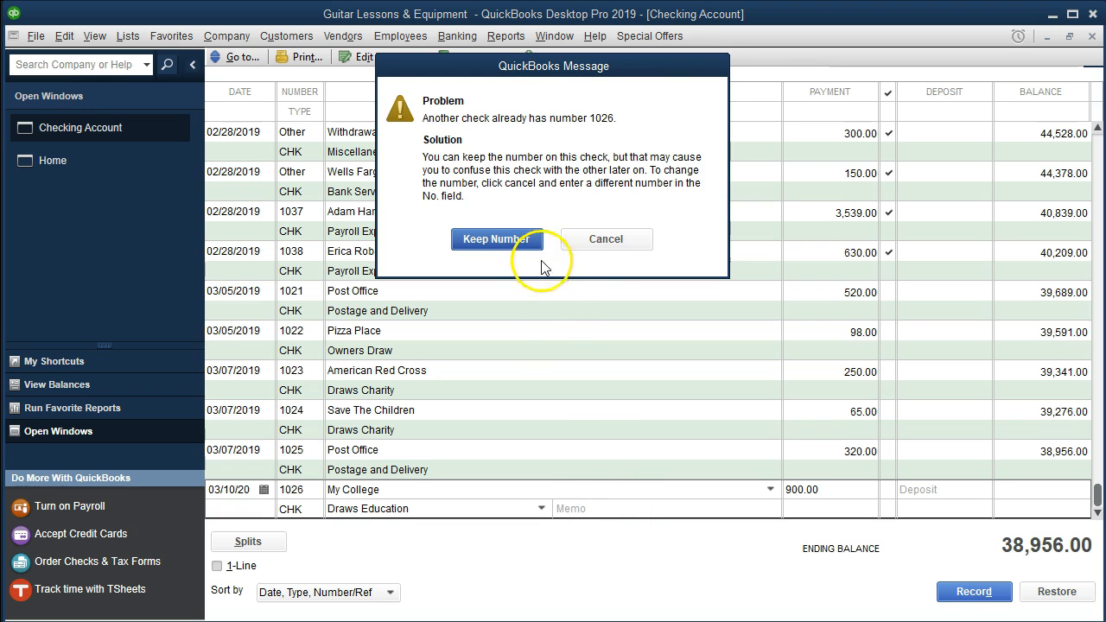
pyautogui.click(496, 239)
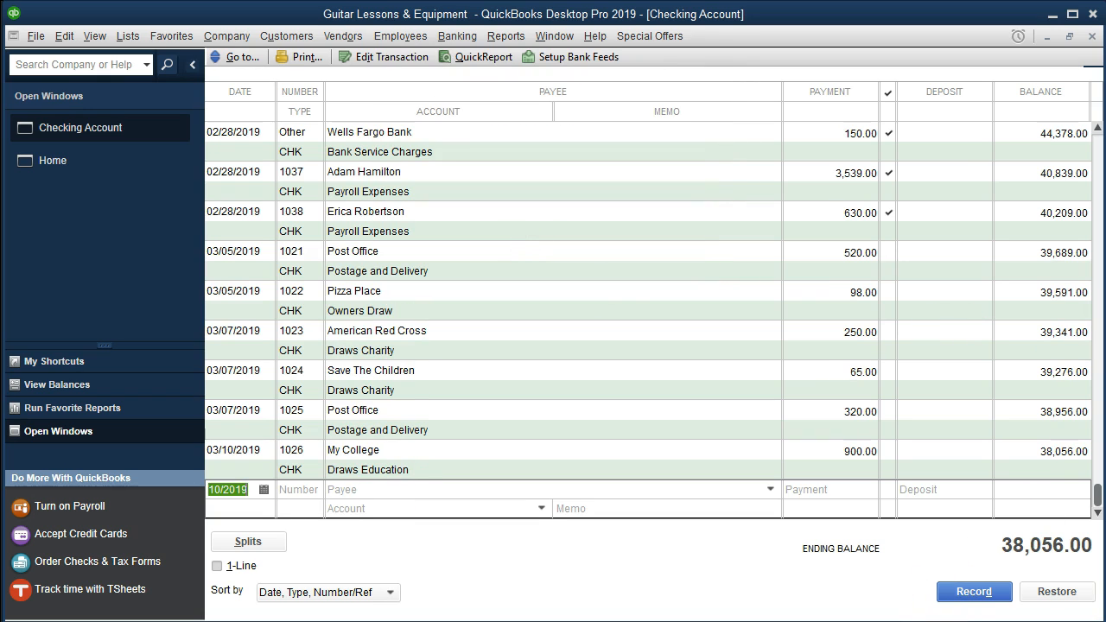
pyautogui.hotkey('alt', 'Tab')
pyautogui.moveTo(477, 363); pyautogui.dragTo(968, 366)
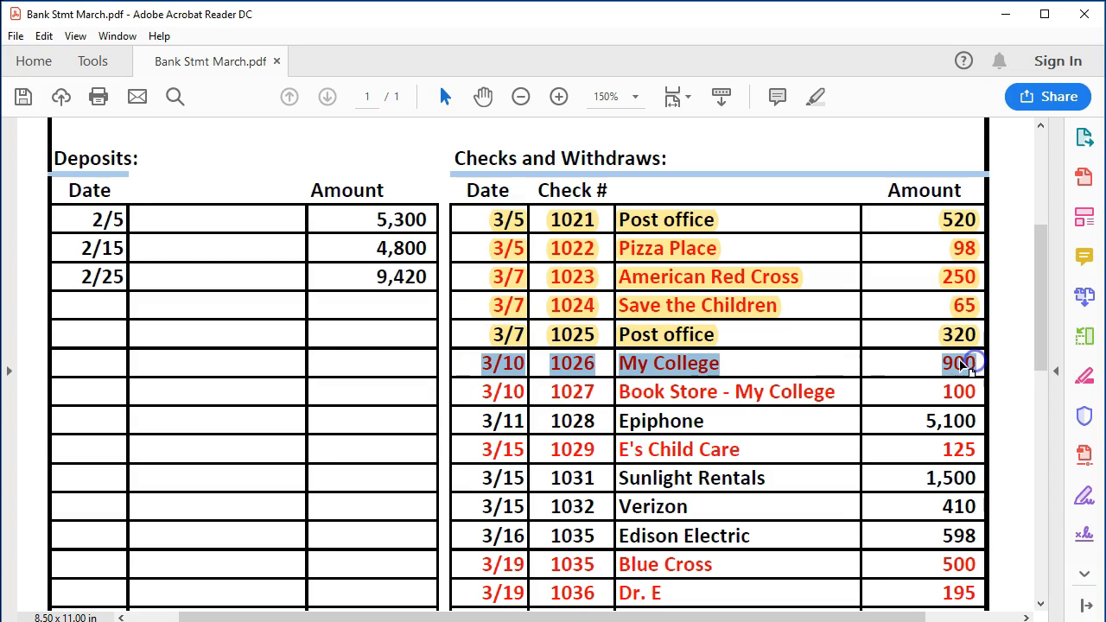
# Highlight the 3/10 check 1026 My College 900 row yellow, then return to QuickBooks
pyautogui.rightClick(968, 367)
pyautogui.click(950, 412)
pyautogui.click(754, 392)
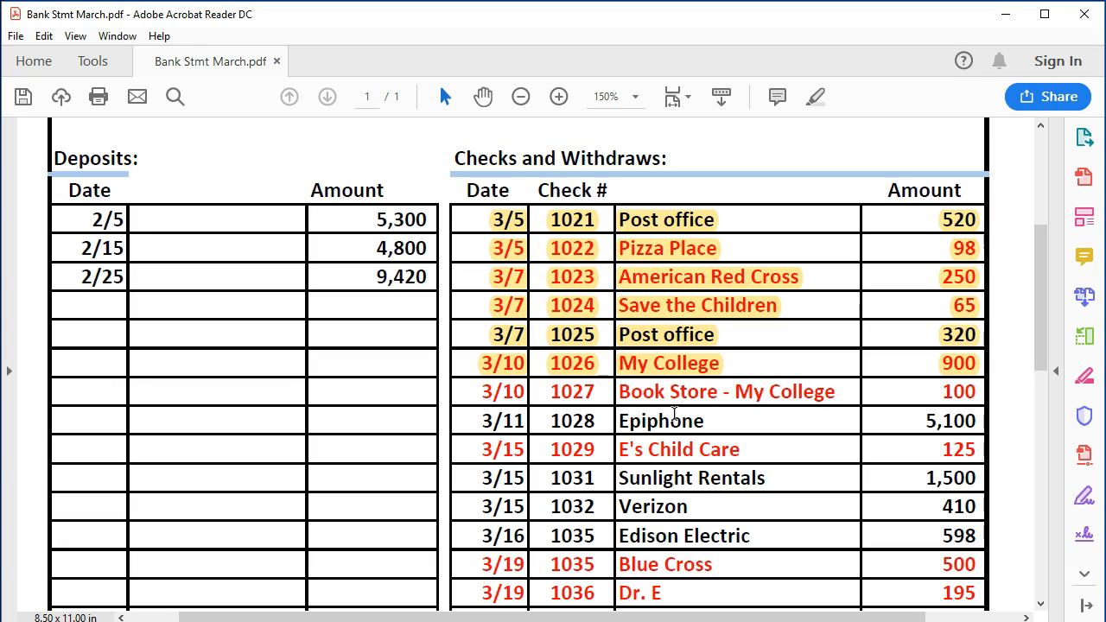
pyautogui.click(721, 535)
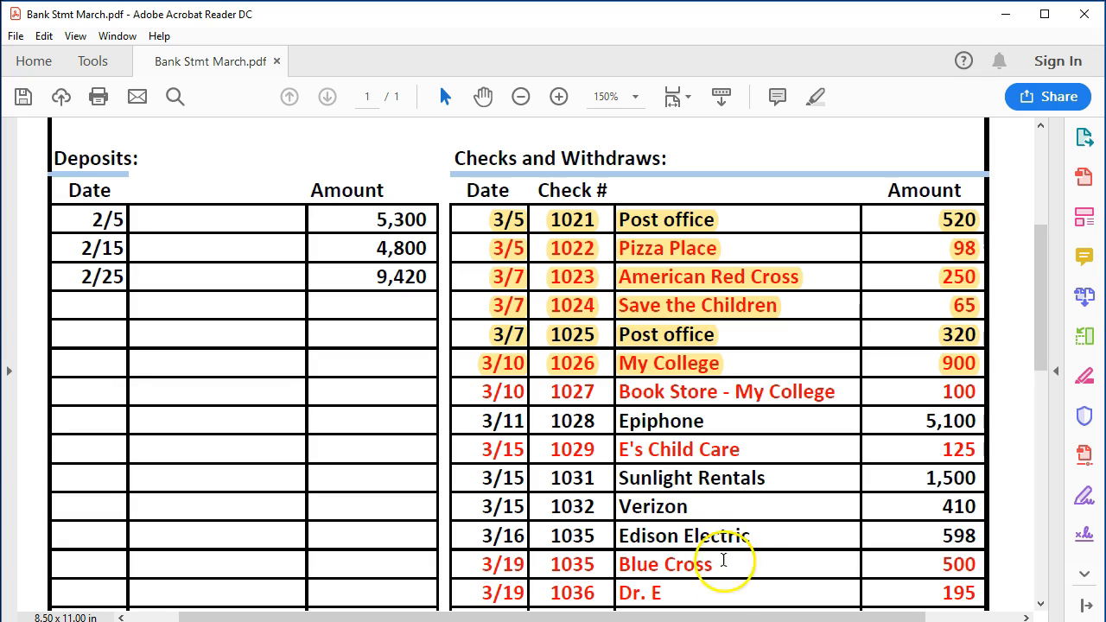
pyautogui.moveTo(700, 620)
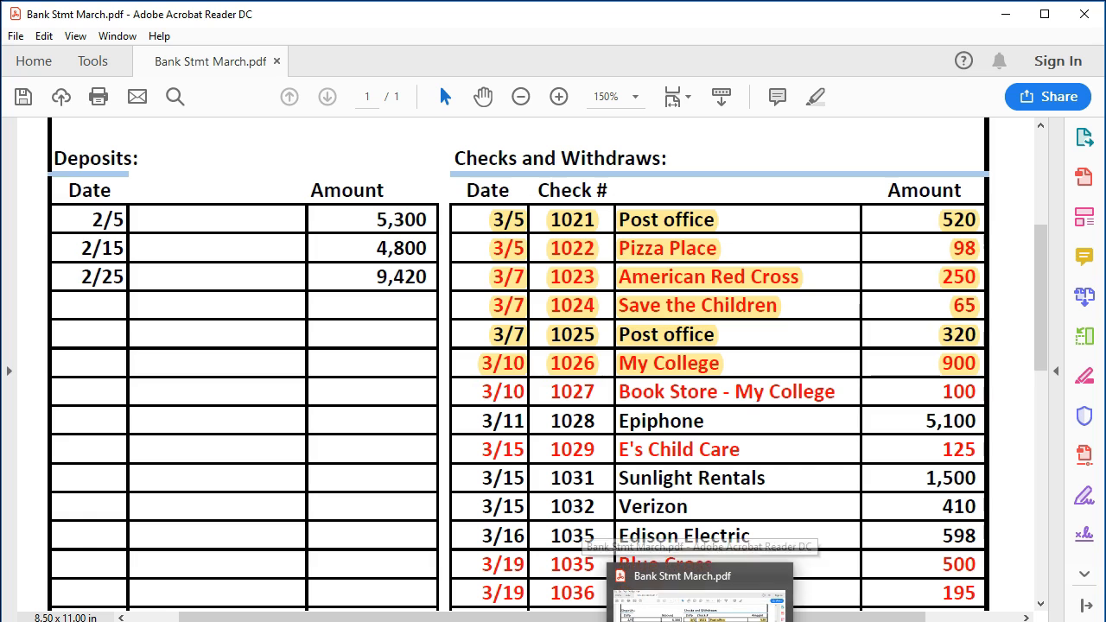
pyautogui.click(700, 620)
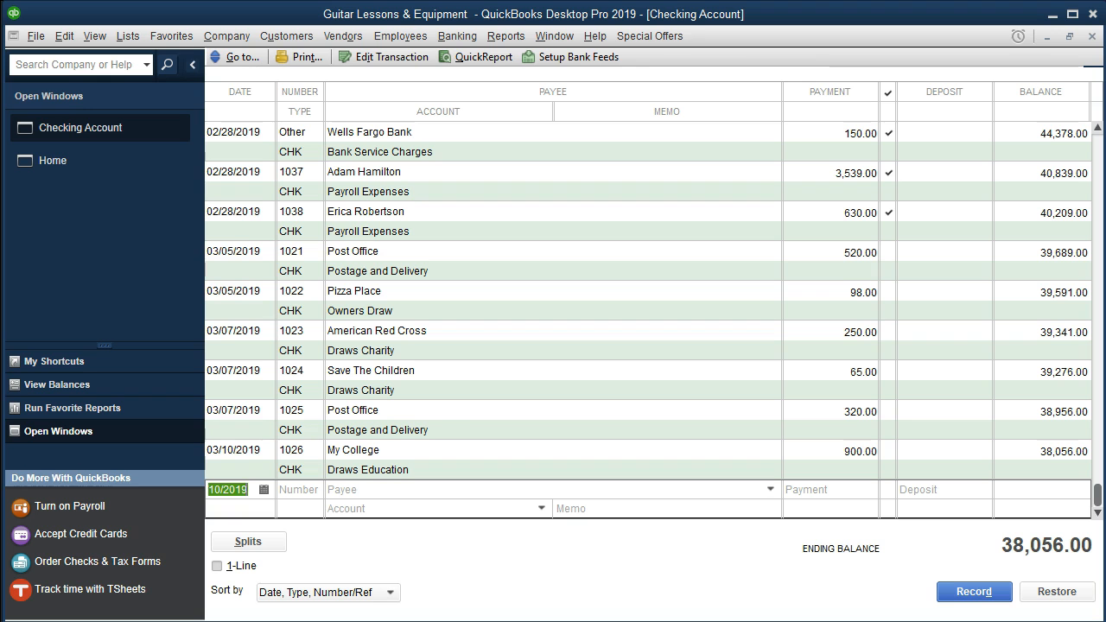
# Start check 1027 to Book Store - My College, quick-adding it as a new name
pyautogui.click(253, 489)
pyautogui.press('Tab')
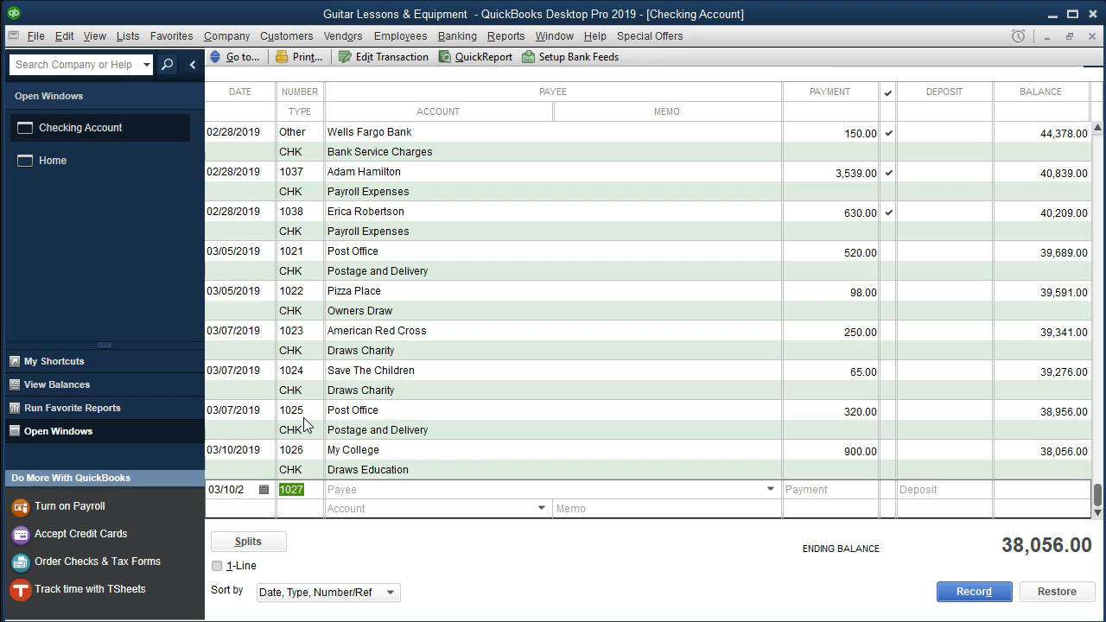
pyautogui.press('Tab')
pyautogui.write('Book')
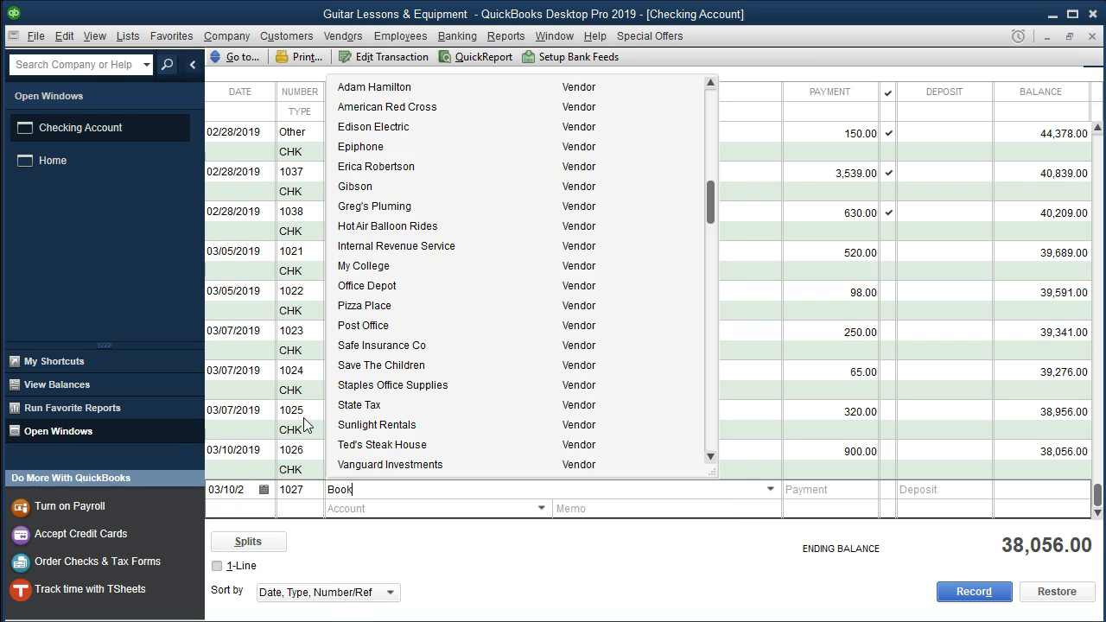
pyautogui.write(' Store -')
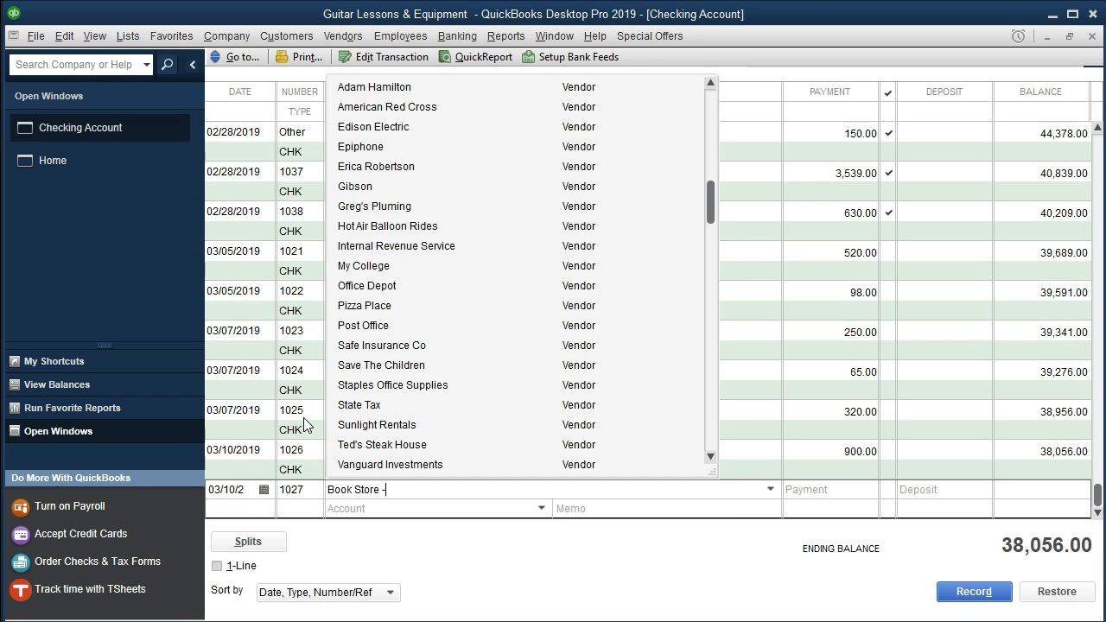
pyautogui.write(' My College')
pyautogui.click(357, 490)
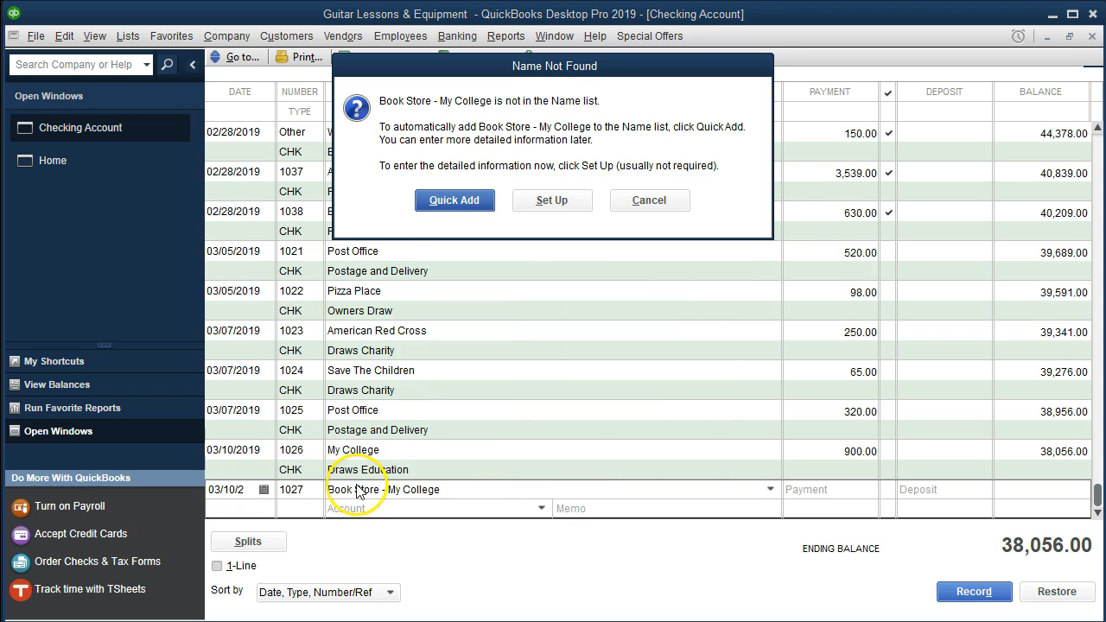
pyautogui.click(440, 200)
pyautogui.click(568, 319)
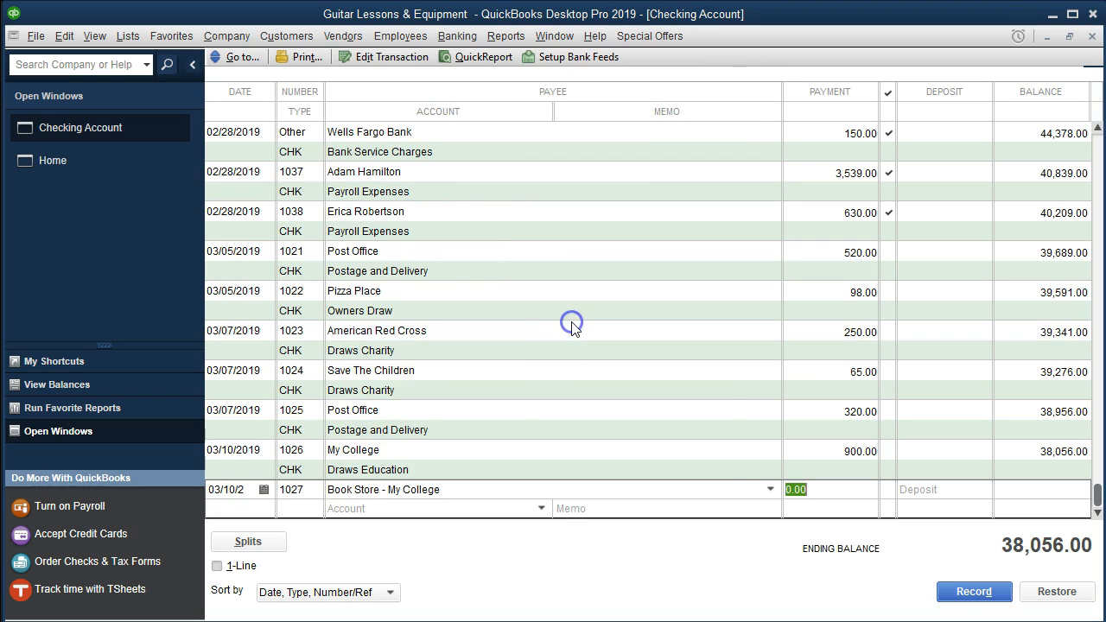
# Enter 100.00 under Draws Education and record check 1027, keeping the duplicate number
pyautogui.write('100')
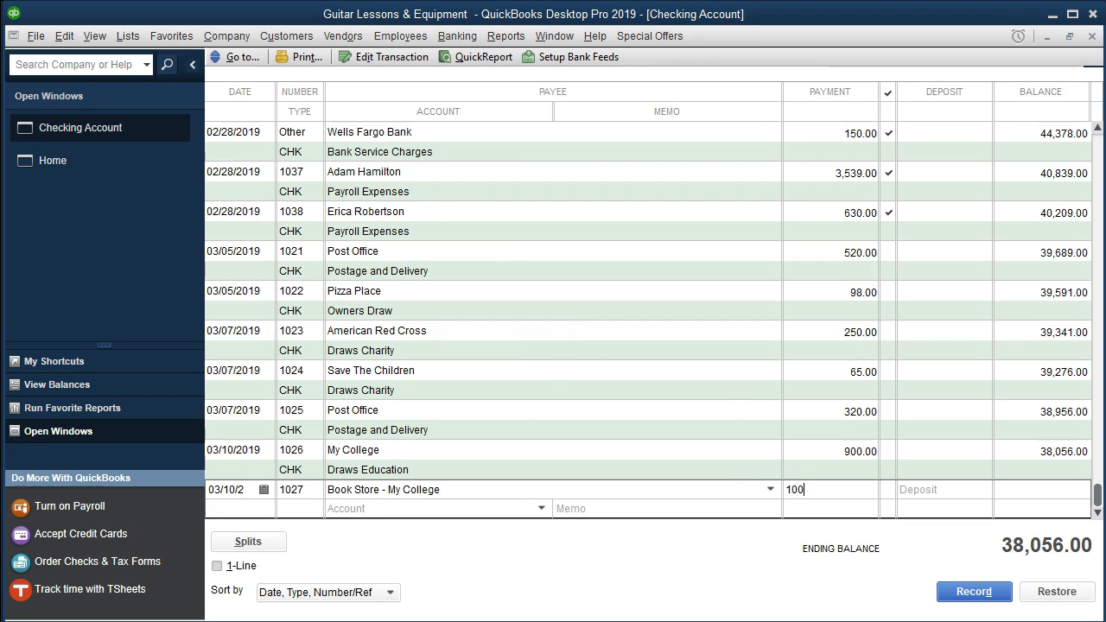
pyautogui.press('Tab')
pyautogui.click(443, 510)
pyautogui.write('Draws Charity')
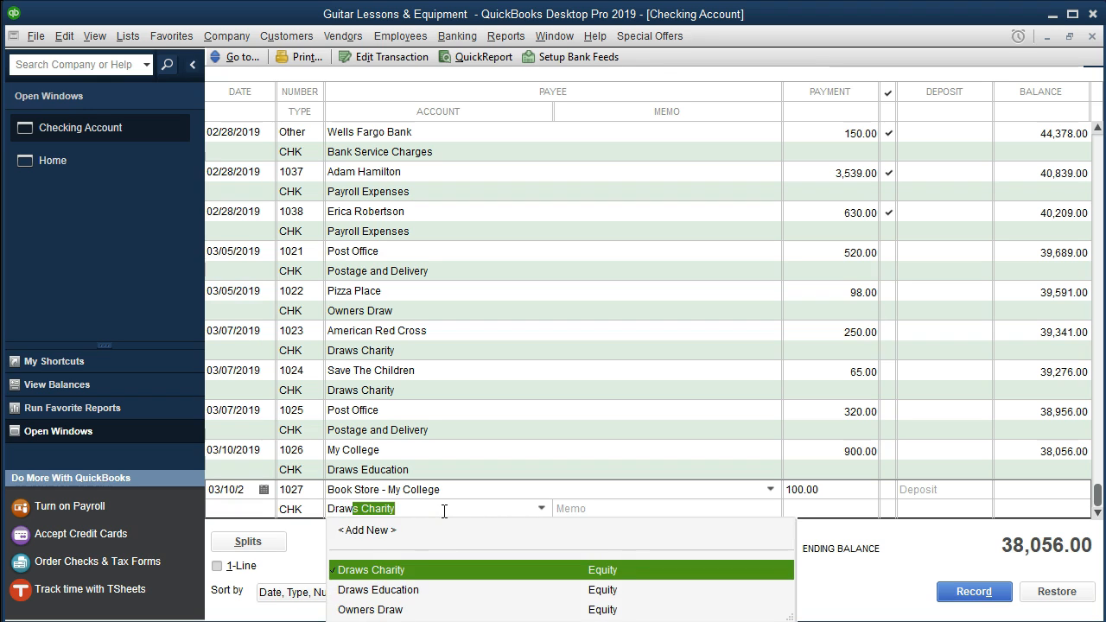
pyautogui.press('Down')
pyautogui.press('Tab')
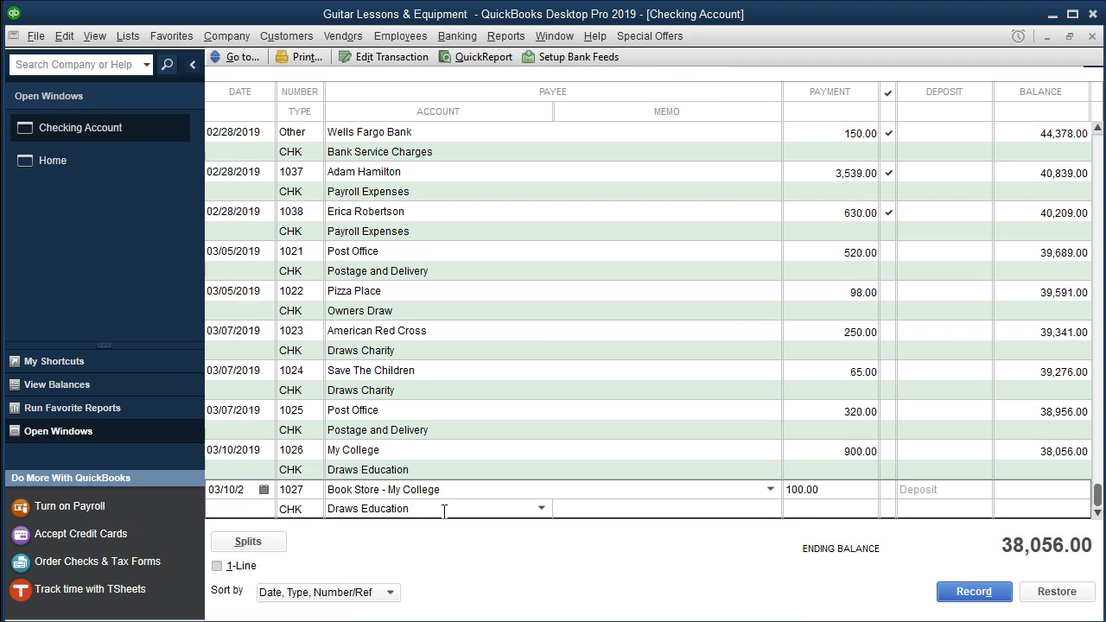
pyautogui.click(472, 520)
pyautogui.click(488, 240)
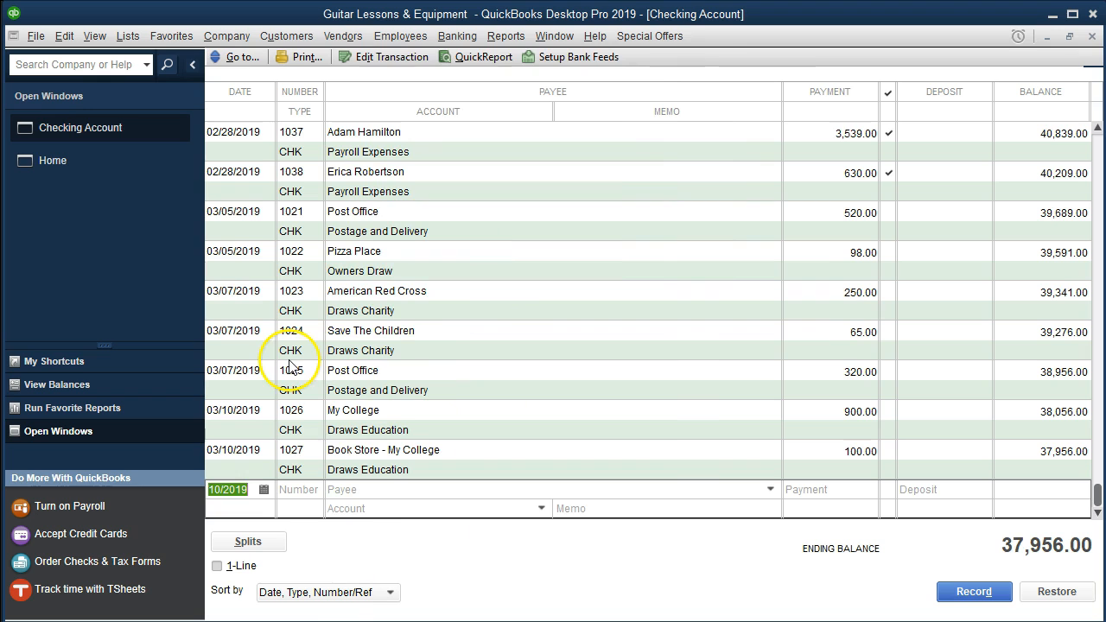
# Open the Balance Sheet Standard report for 01/01/2019 to 12/31/2019
pyautogui.click(492, 40)
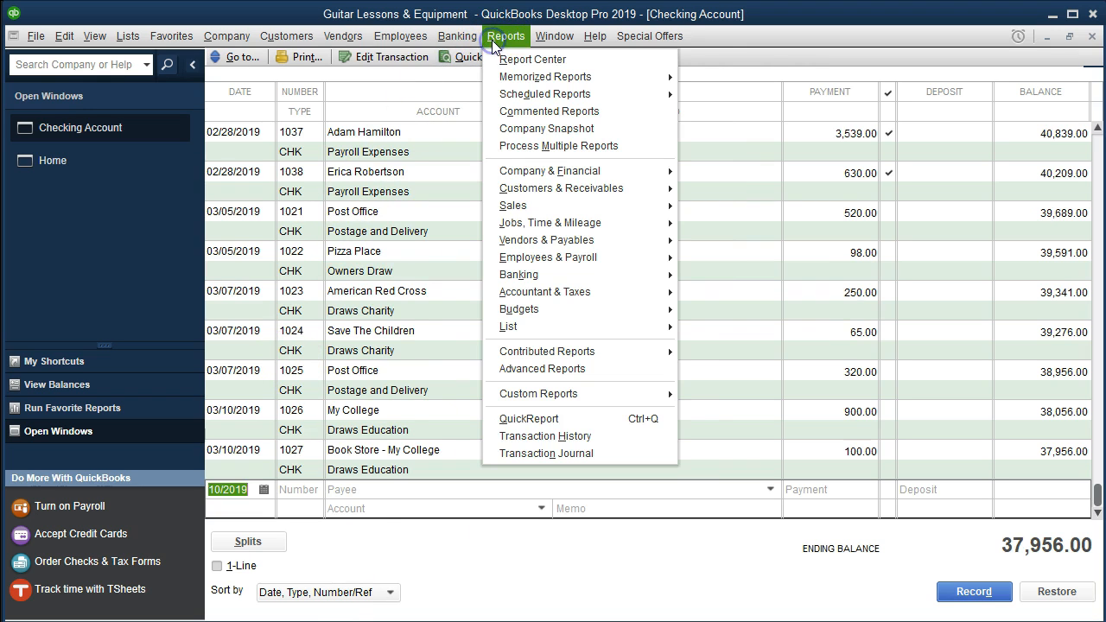
pyautogui.moveTo(520, 177)
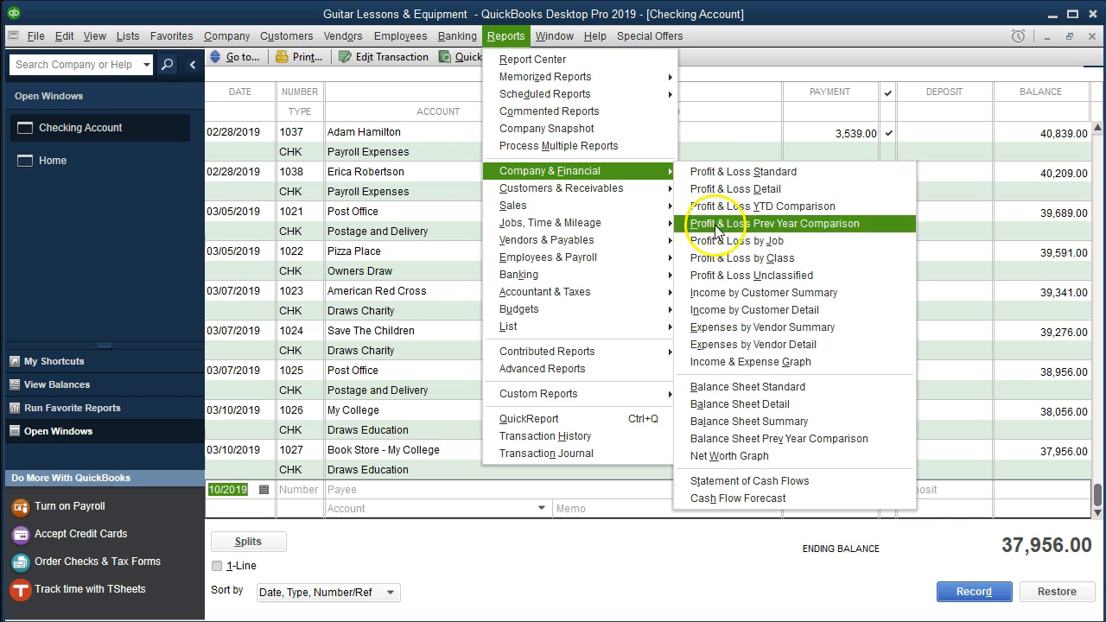
pyautogui.click(728, 386)
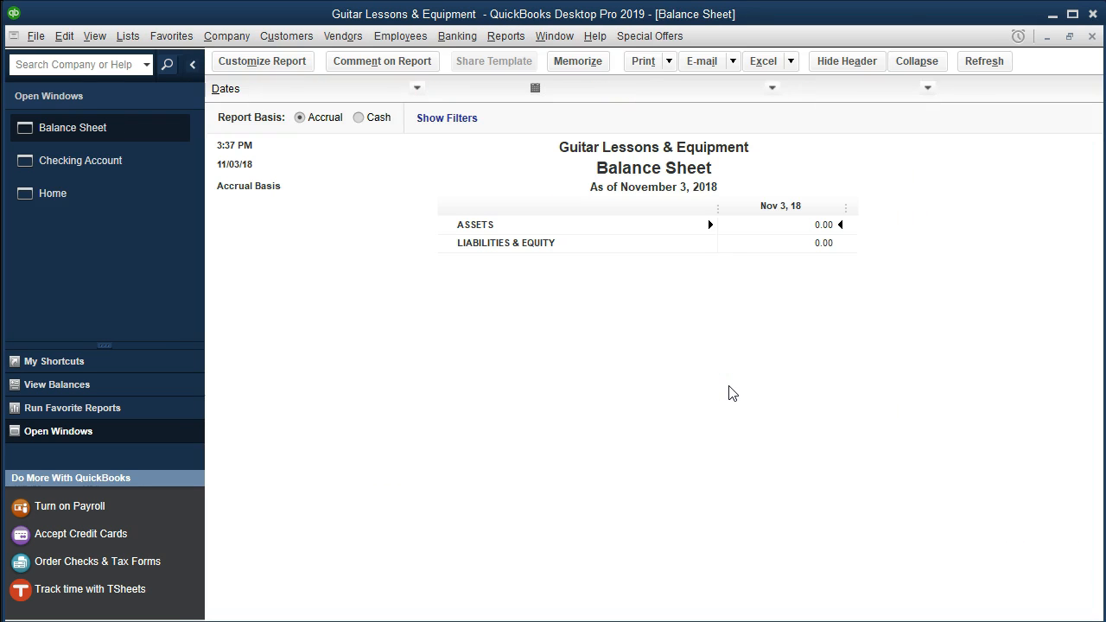
pyautogui.click(283, 65)
pyautogui.press('Tab')
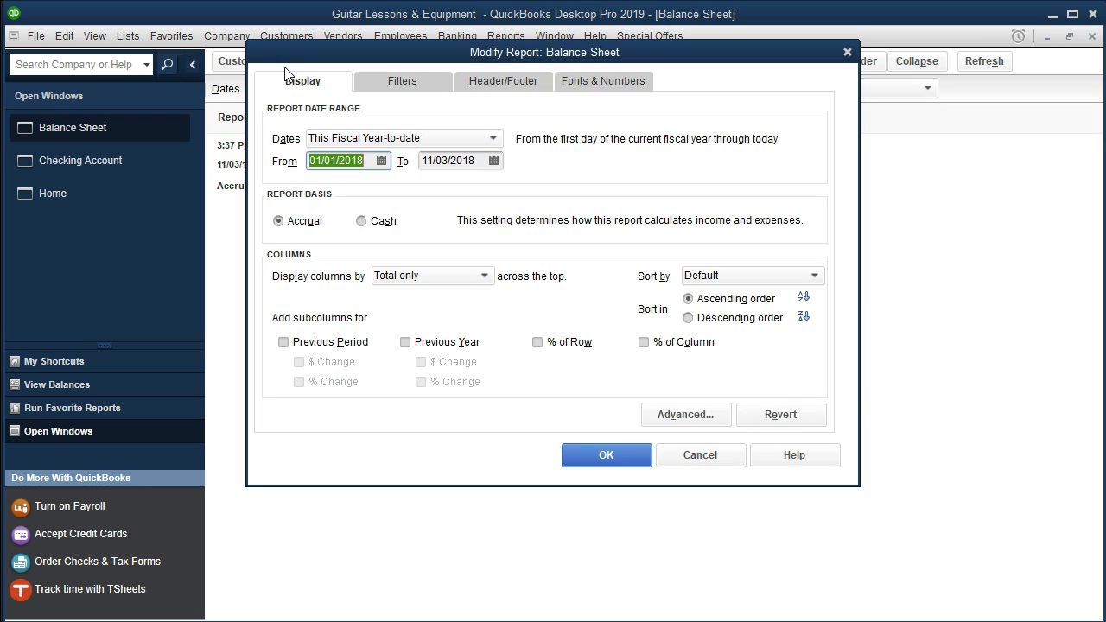
pyautogui.write('010119')
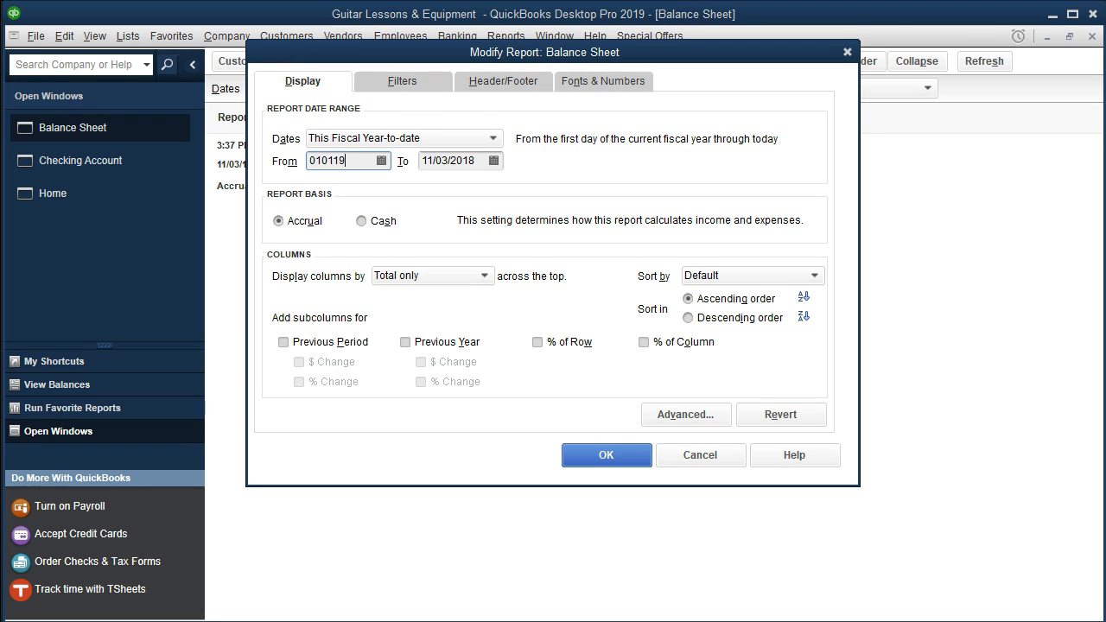
pyautogui.press('Tab')
pyautogui.write('123119')
pyautogui.press('Tab')
pyautogui.click(578, 462)
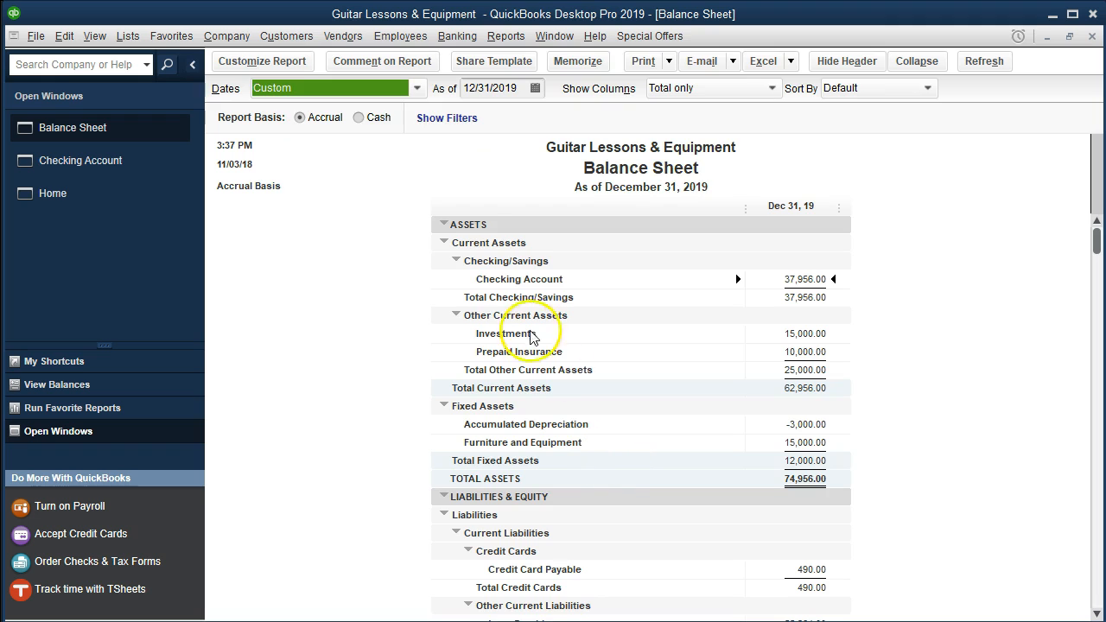
# Recheck the 2019 date range and drill into the Checking Account balance's transactions
pyautogui.click(301, 69)
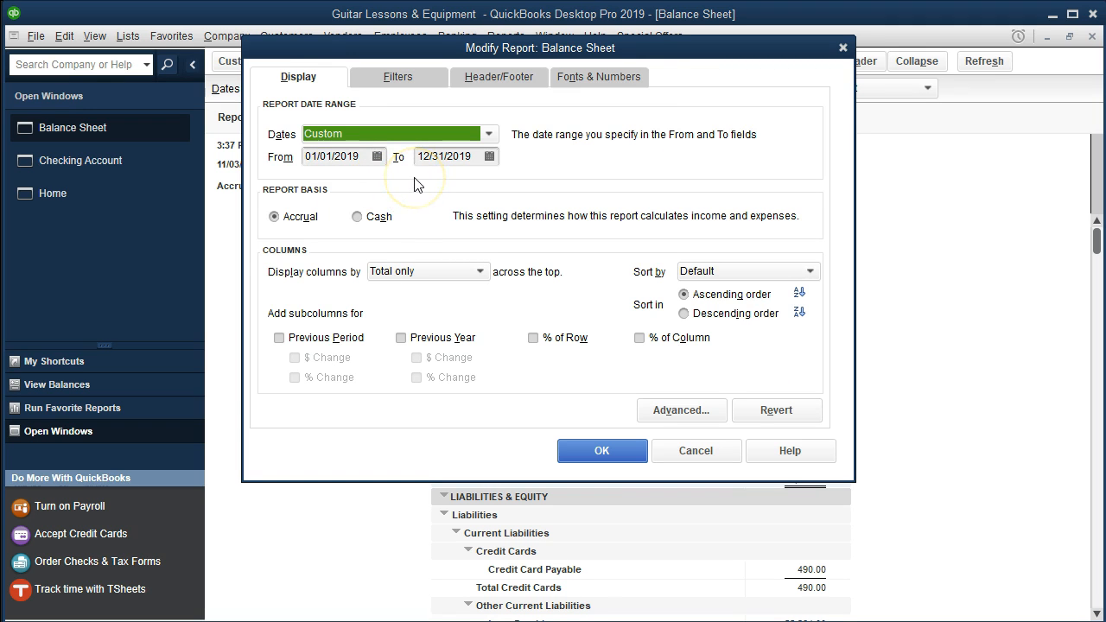
pyautogui.click(587, 462)
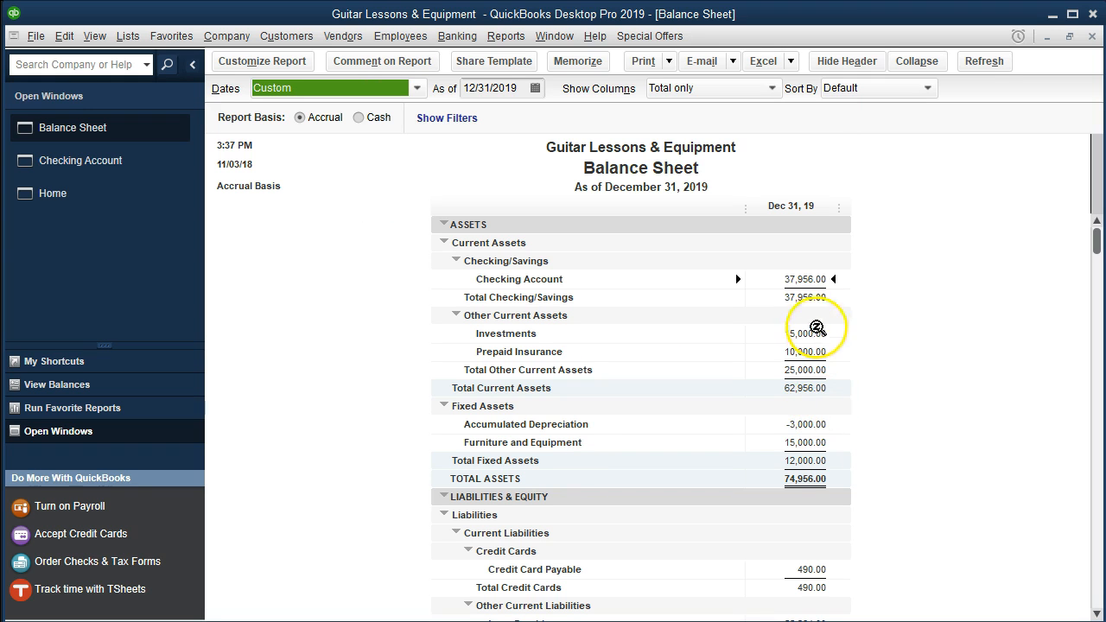
pyautogui.doubleClick(810, 281)
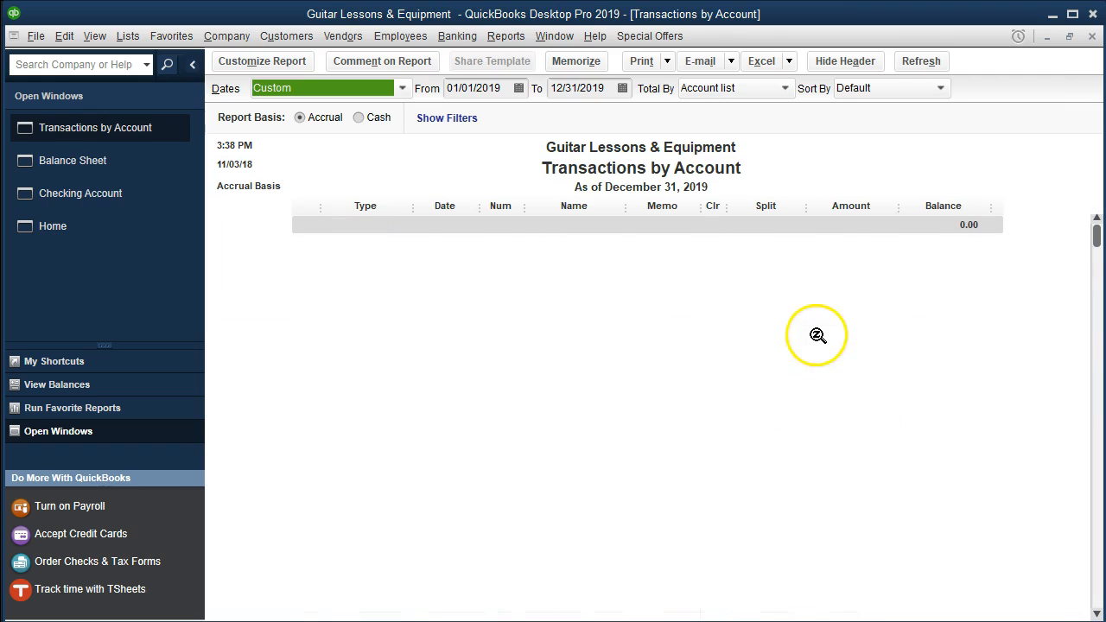
# Scroll the checking transactions to their totals, then close the report to return to the Balance Sheet
pyautogui.scroll(-7, 817, 336)
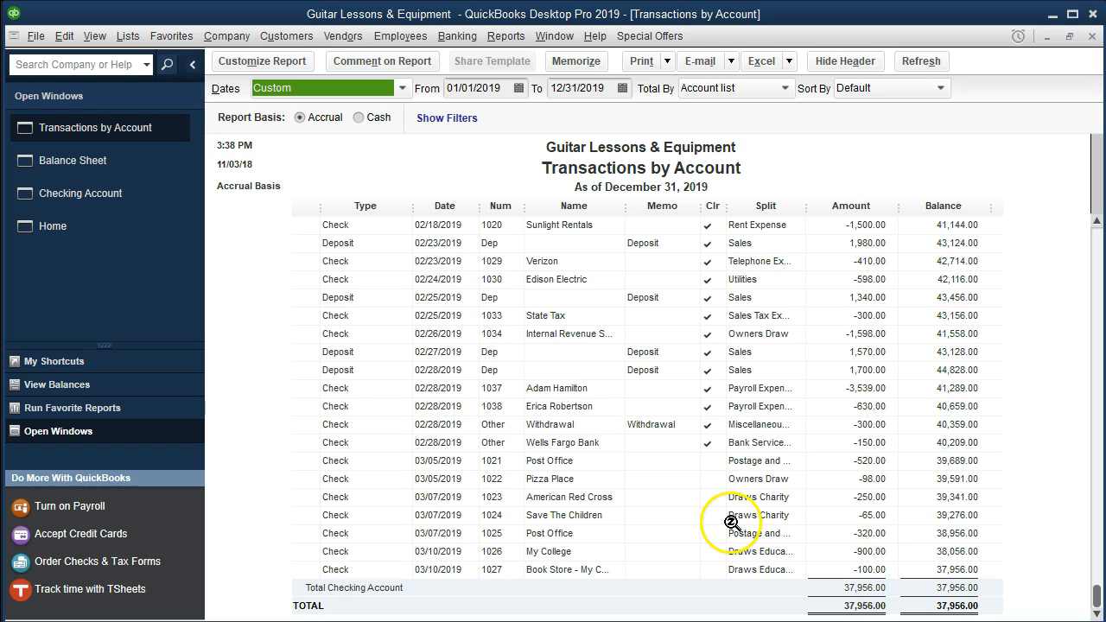
pyautogui.click(1092, 38)
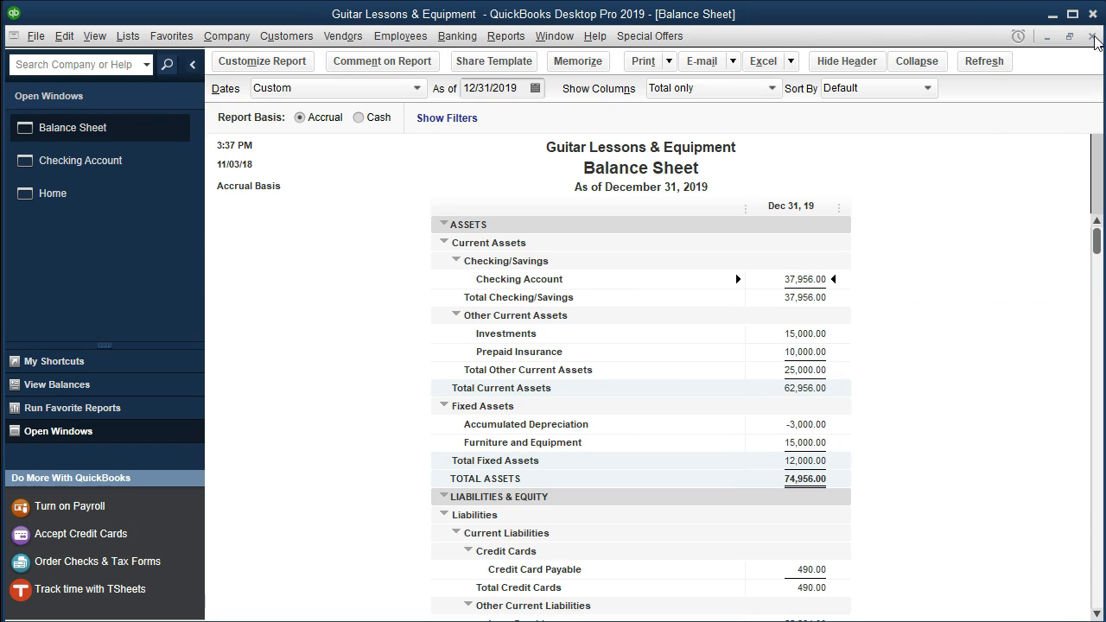
# Scroll the 12/31/2019 Balance Sheet down to Liabilities & Equity, showing Draws Education at -1,000.00
pyautogui.scroll(-5, 1011, 259)
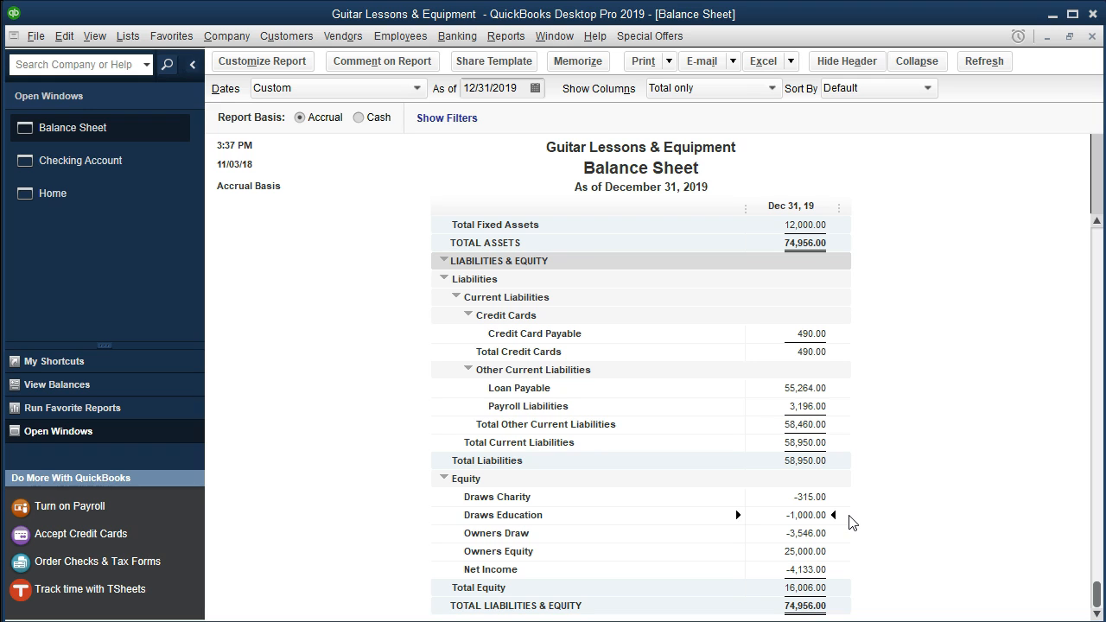
# QuickZoom into the Draws Education -1,000.00 balance to list checks 1026 and 1027
pyautogui.doubleClick(803, 515)
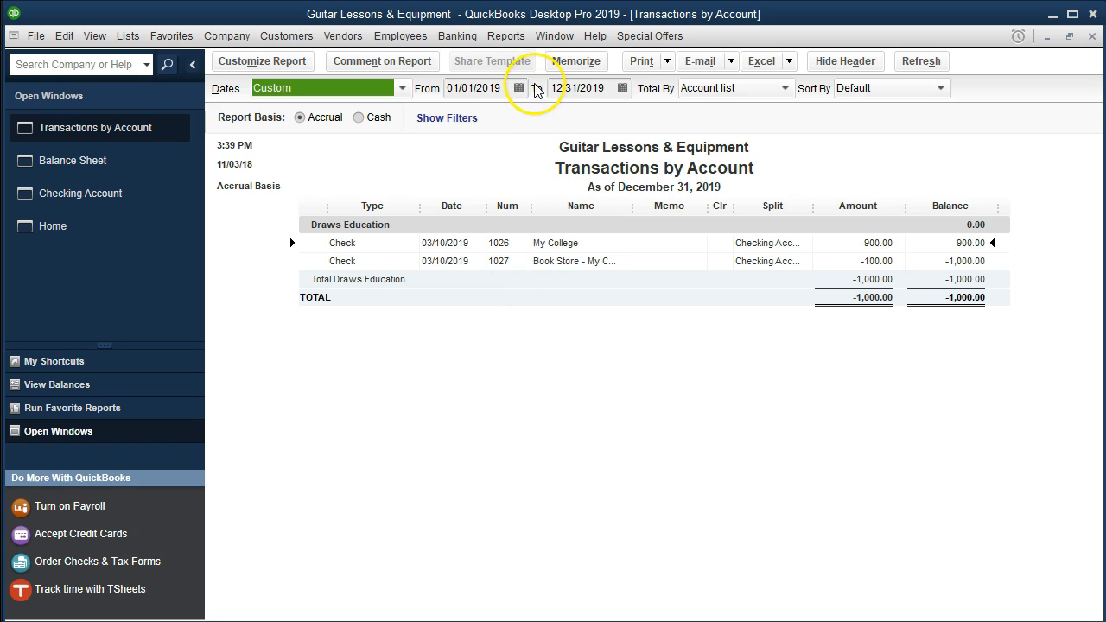
# Open the standard Profit & Loss report dated 01/01/2019 to 12/31/2019
pyautogui.click(505, 35)
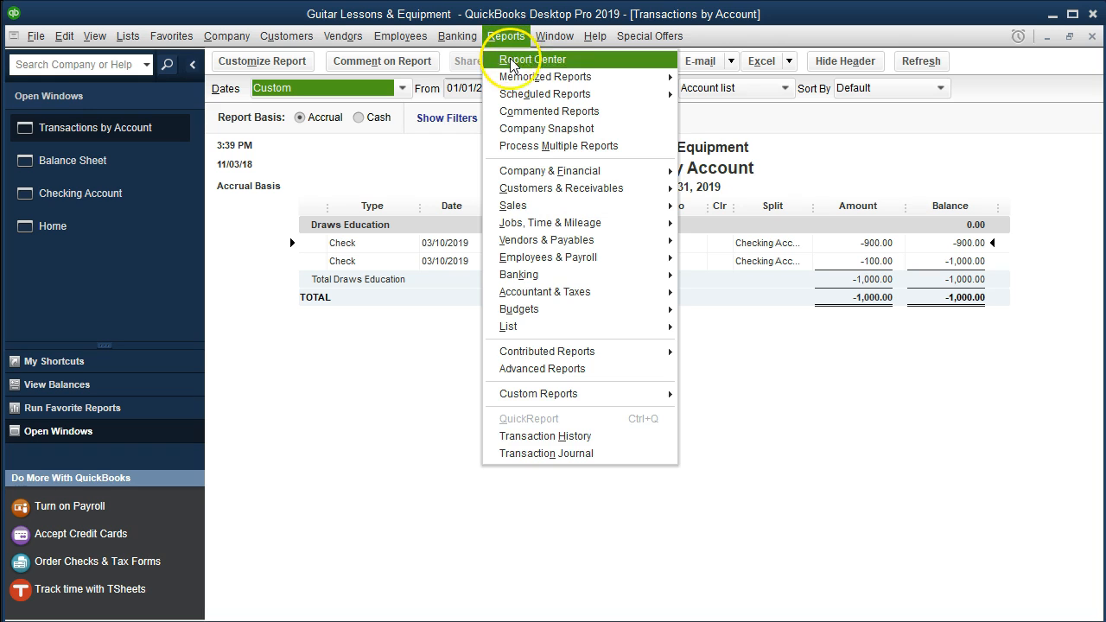
pyautogui.moveTo(646, 171)
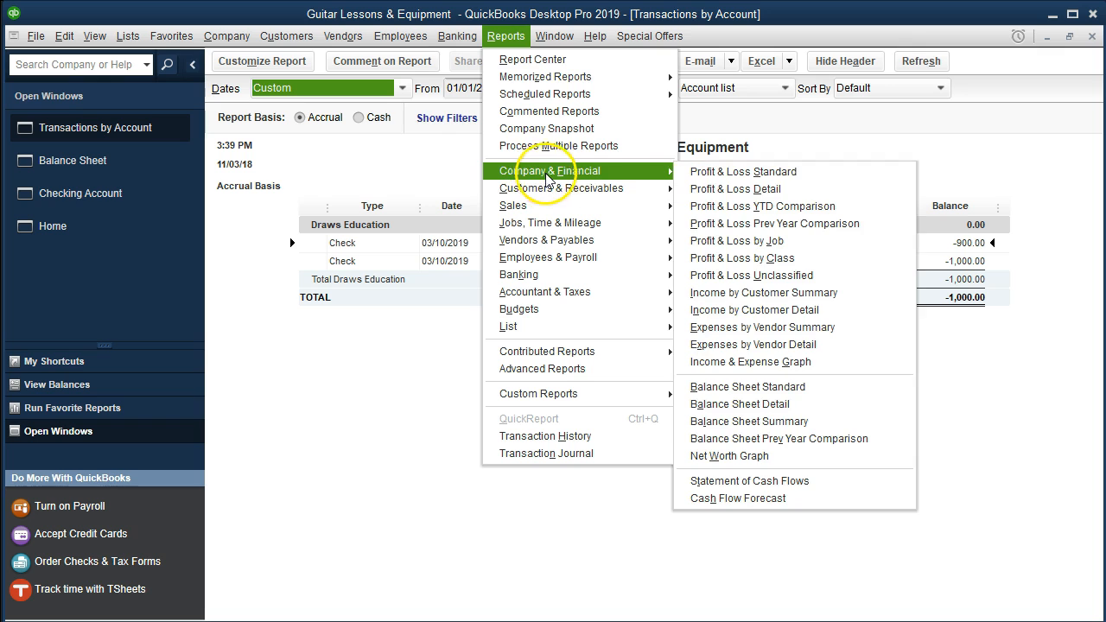
pyautogui.click(710, 172)
pyautogui.press('Tab')
pyautogui.write('01/01/2019')
pyautogui.press('Tab')
pyautogui.write('123119')
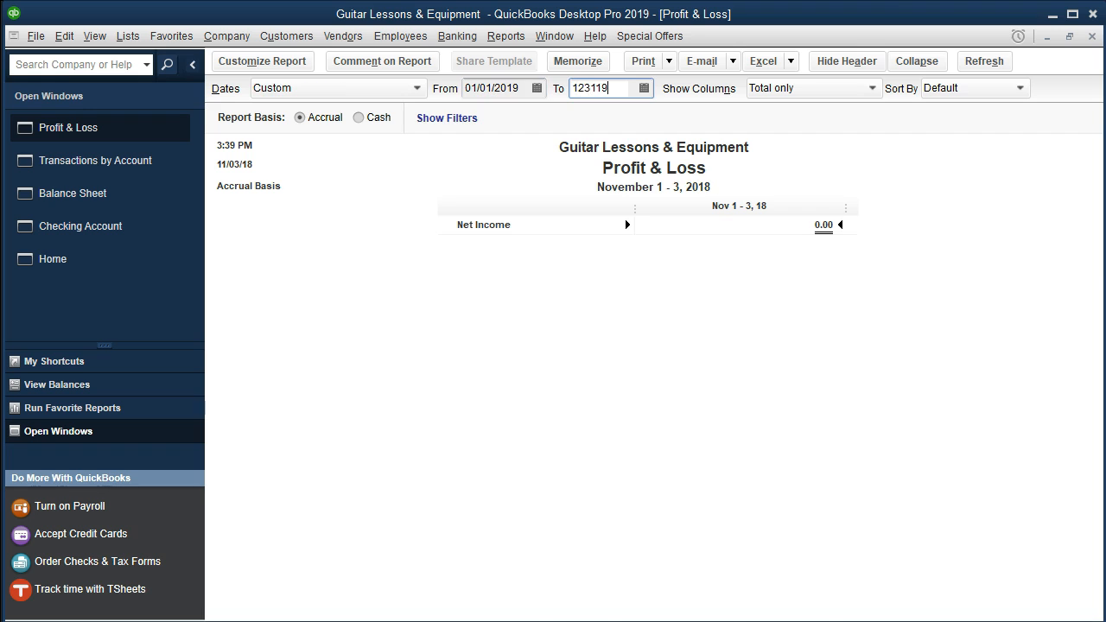
pyautogui.press('Tab')
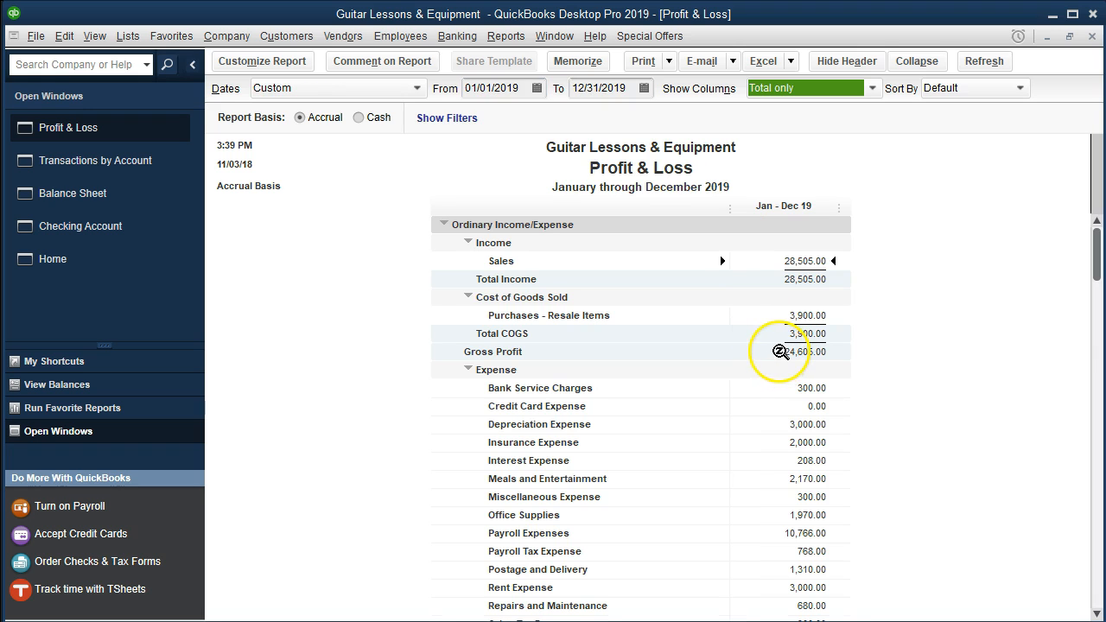
# Review the 2019 Profit & Loss, with sales of 28,505.00 and net income of -4,133.00
pyautogui.scroll(-2, 780, 352)
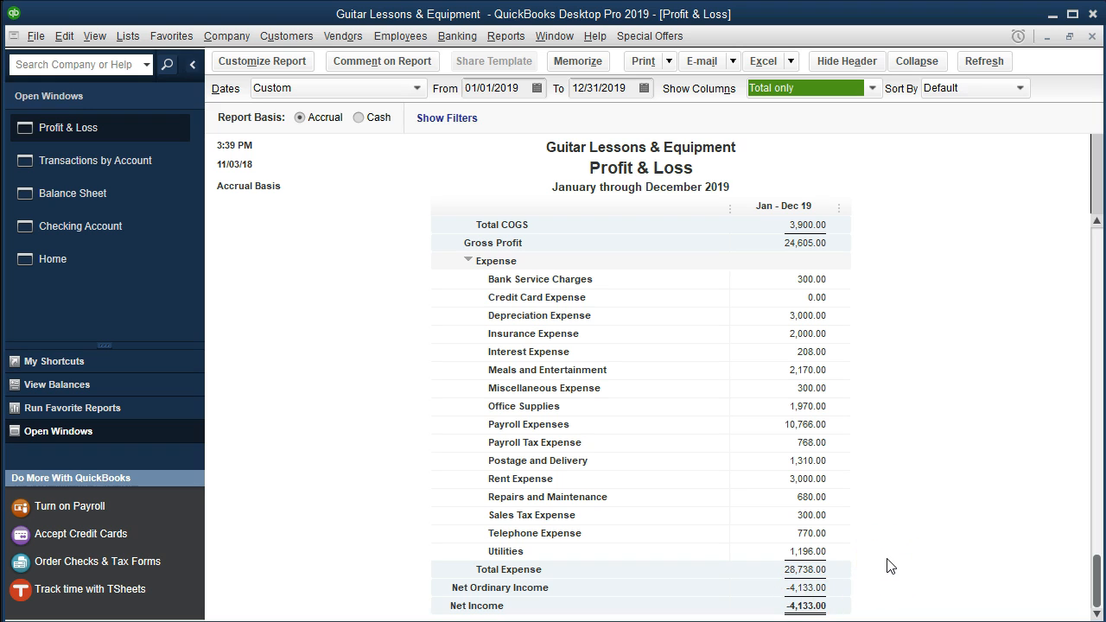
pyautogui.scroll(2, 890, 566)
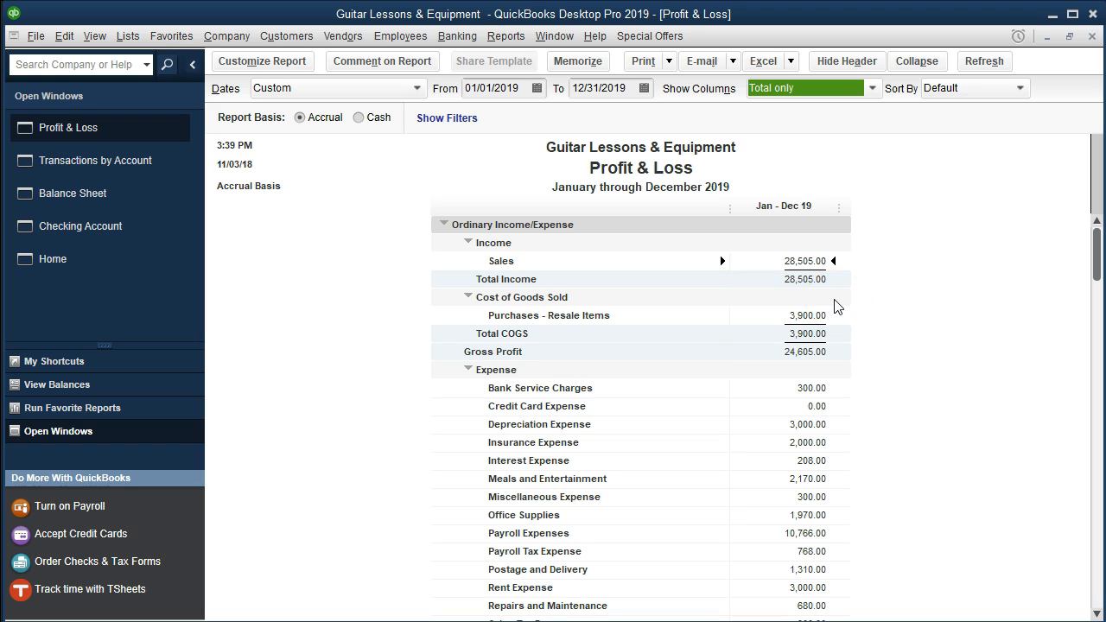
pyautogui.scroll(-2, 910, 449)
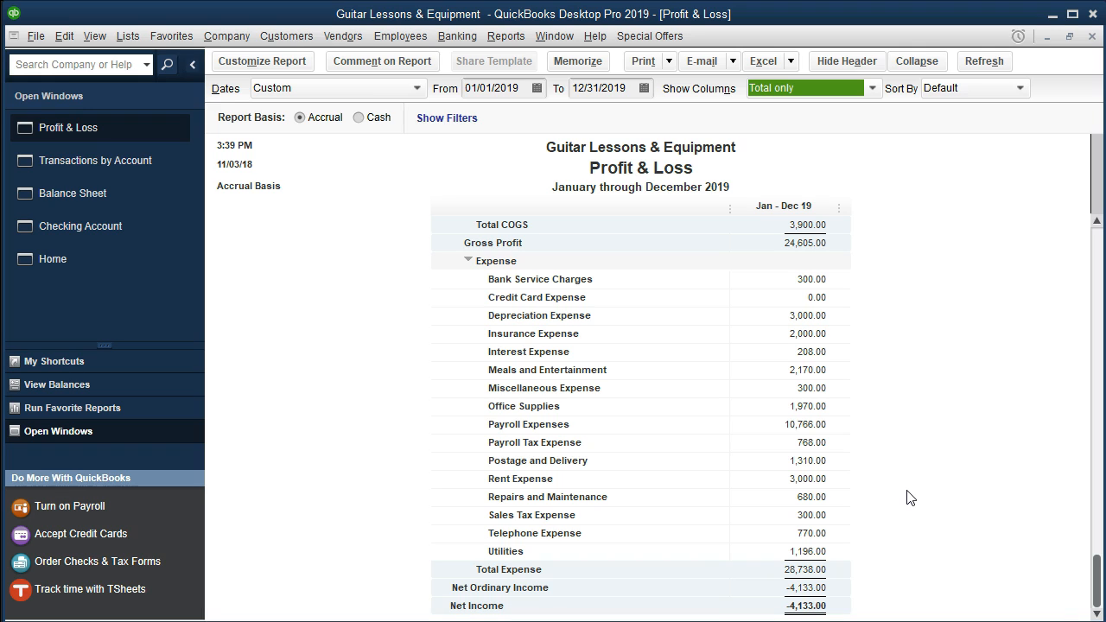
pyautogui.click(906, 496)
pyautogui.click(878, 488)
pyautogui.scroll(2, 879, 488)
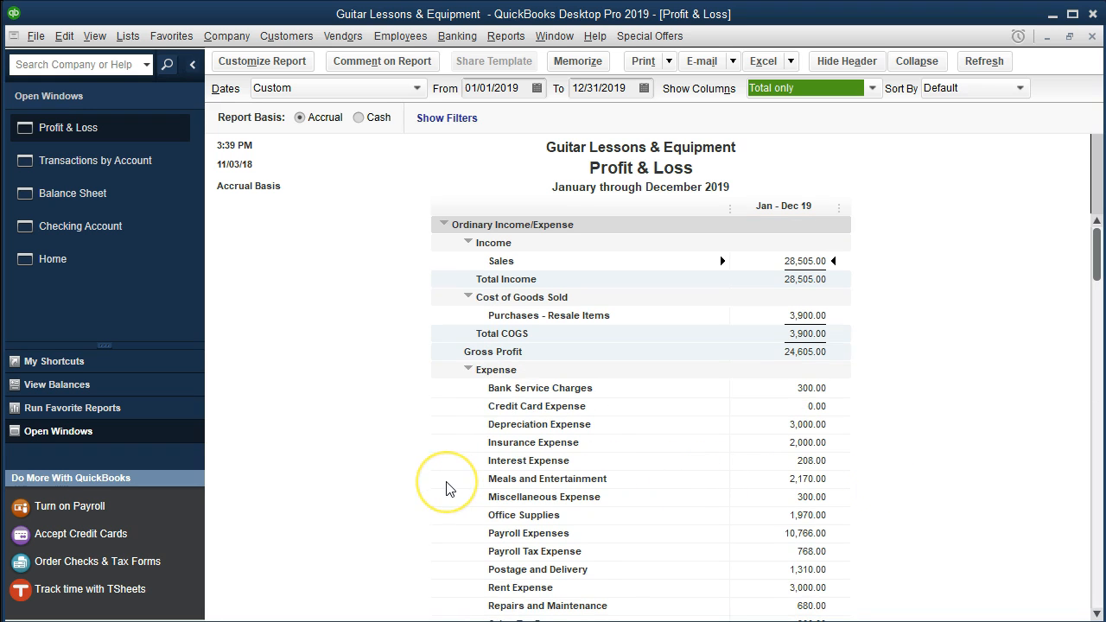